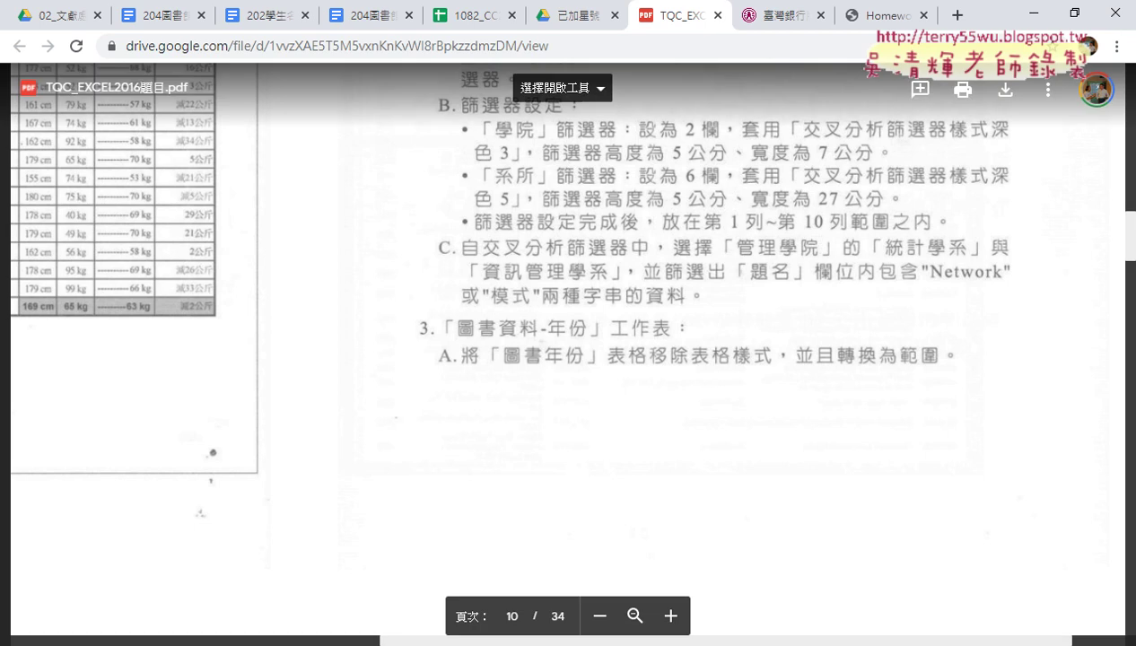
- Bring the EXD02.xlsx workbook in Excel back to the front
click(240, 574)
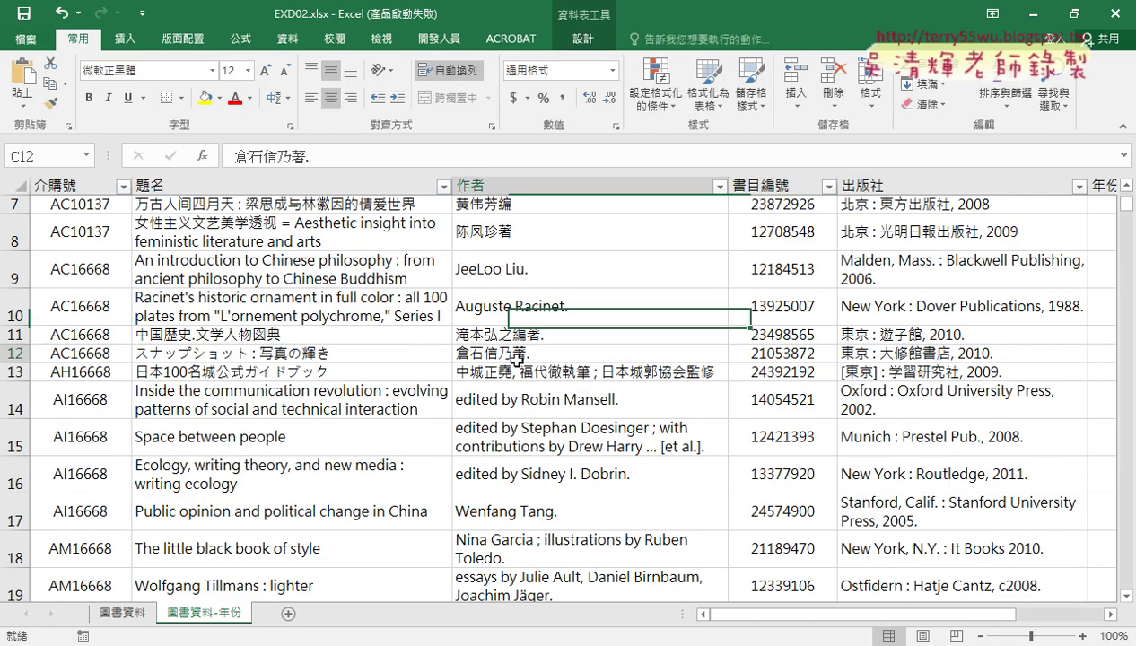
- Return to the 圖書資料-年份 sheet, undo the last edit, and give the table a plain style
click(123, 614)
click(222, 606)
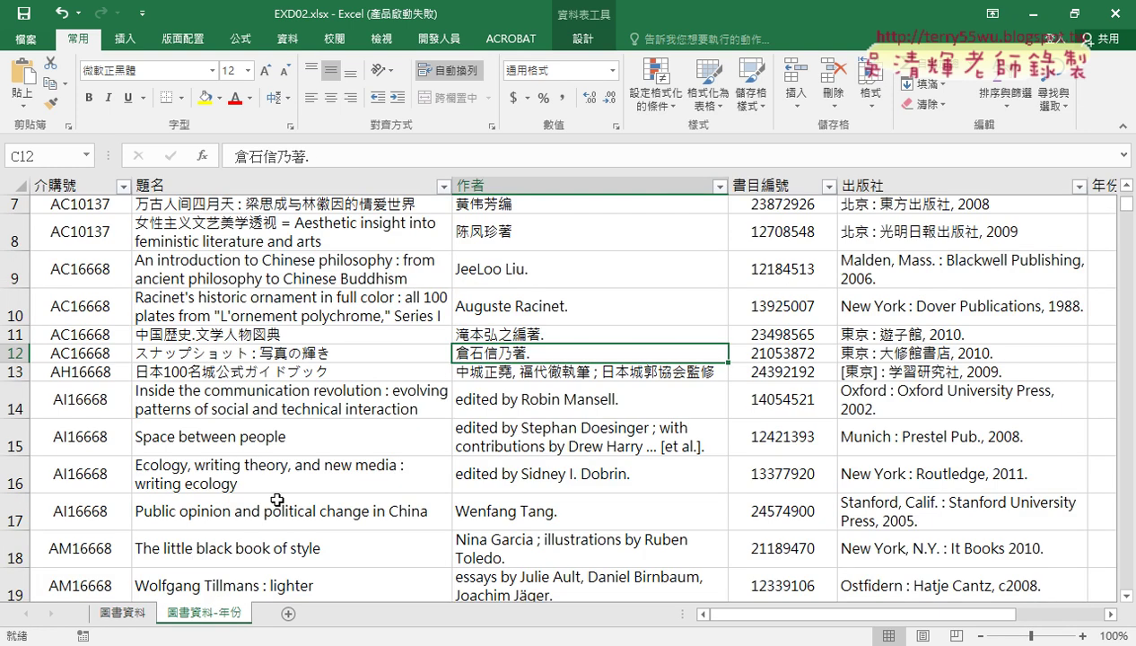
key(ctrl+z)
key(ctrl+z)
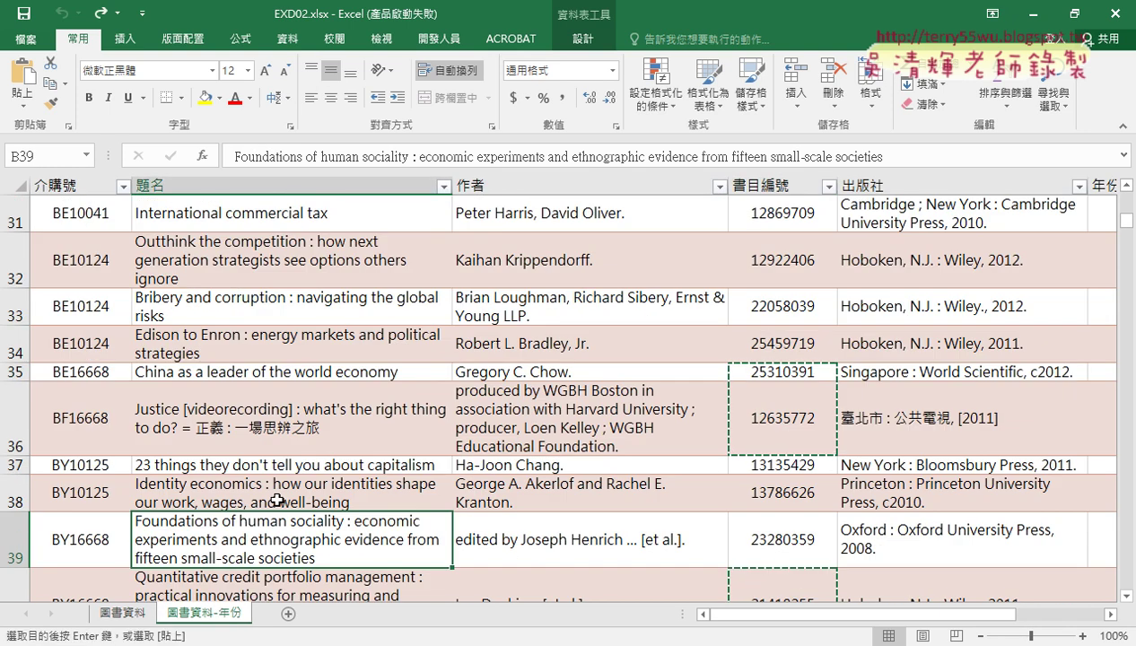
click(583, 40)
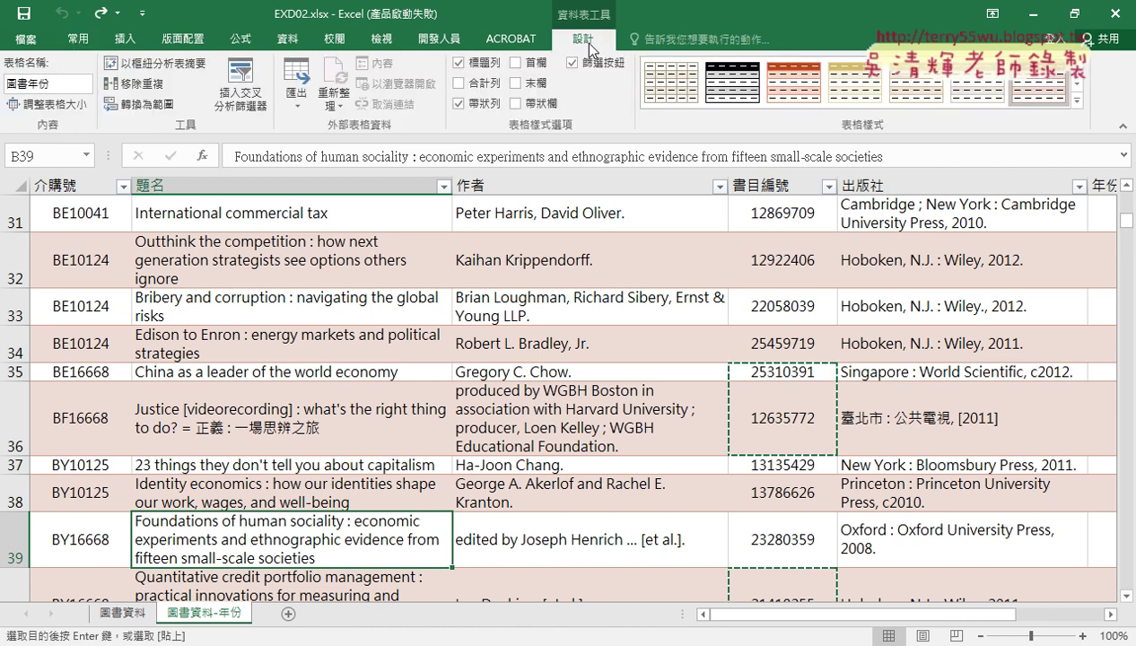
click(1076, 100)
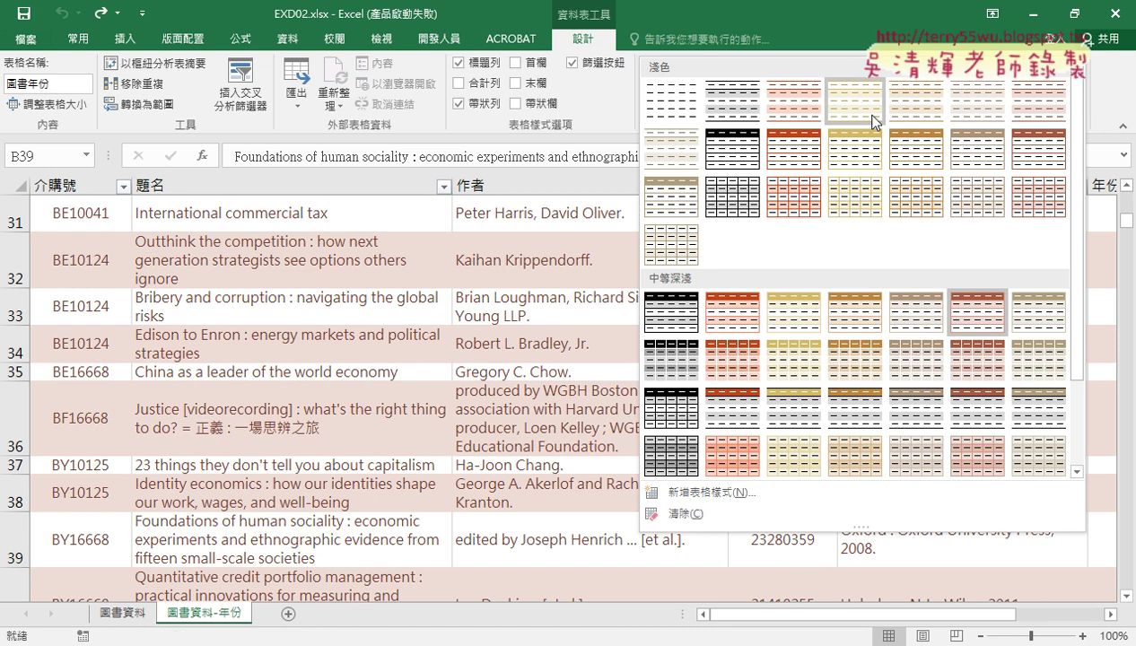
click(664, 103)
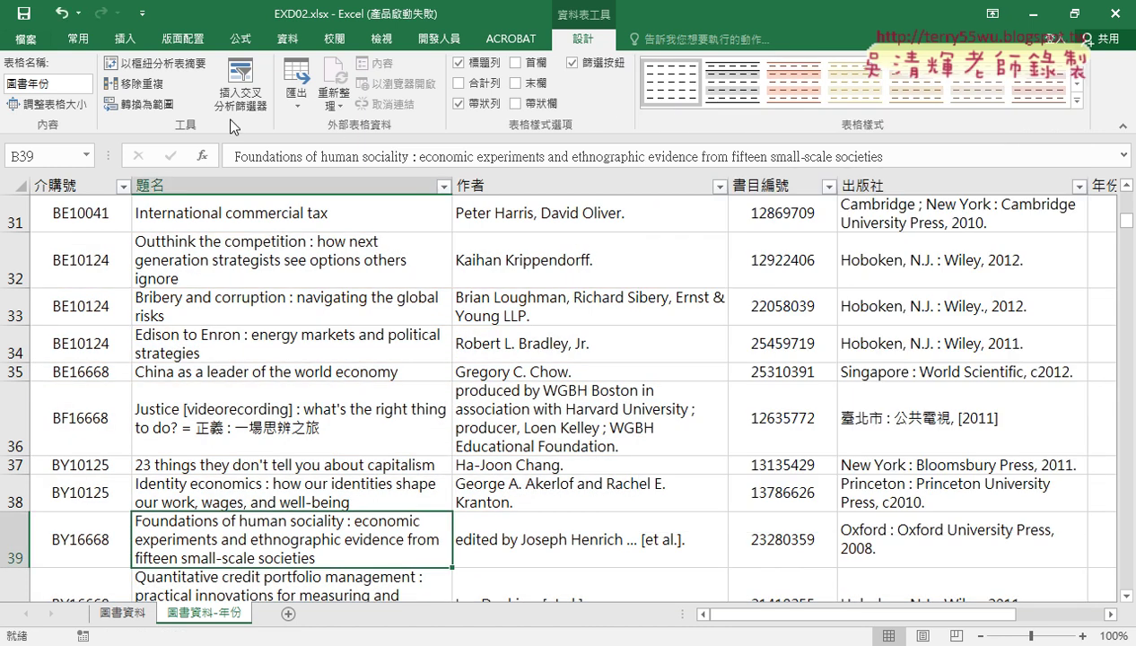
- Convert the 圖書年份 table to a normal range, confirming Yes
click(150, 104)
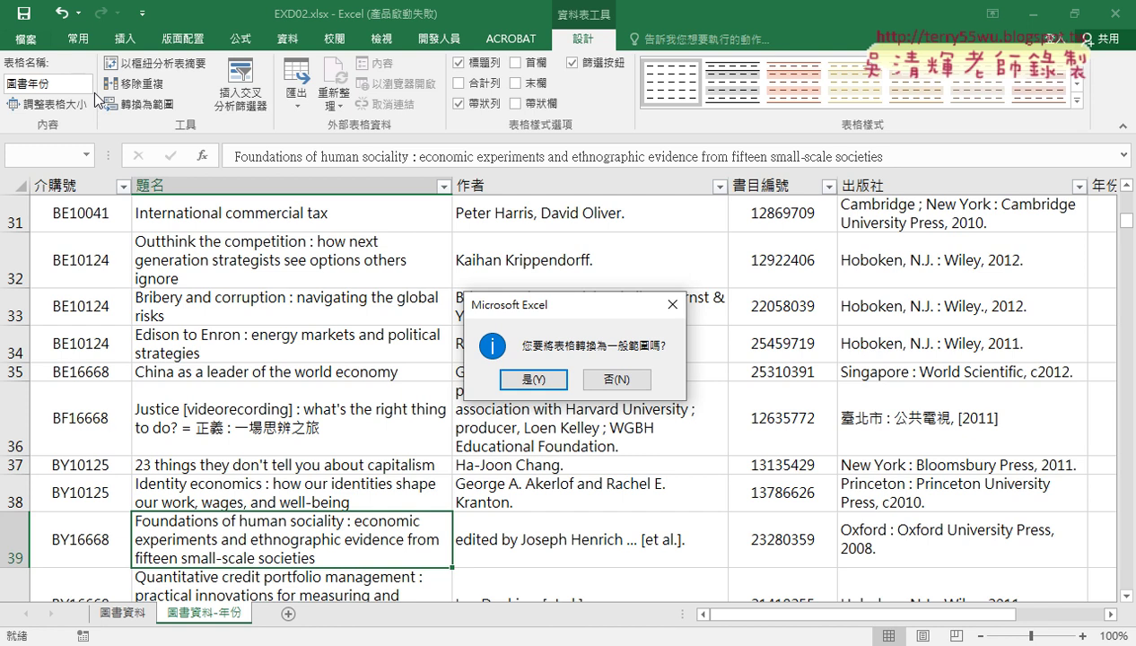
click(532, 379)
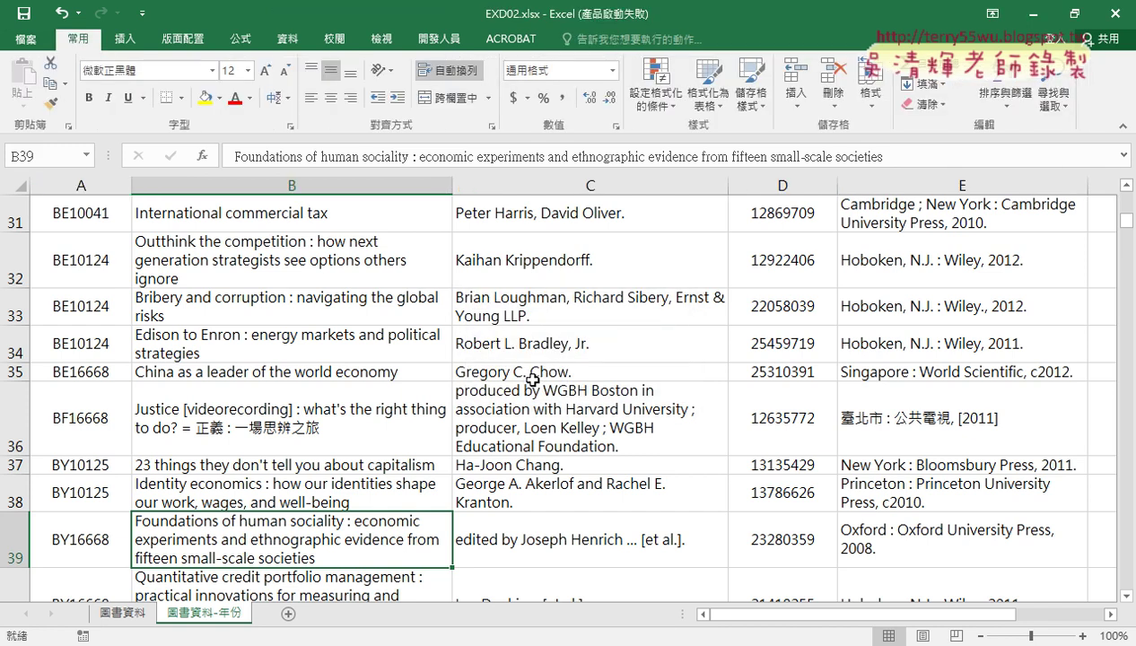
scroll(532, 380, up, 10)
click(290, 210)
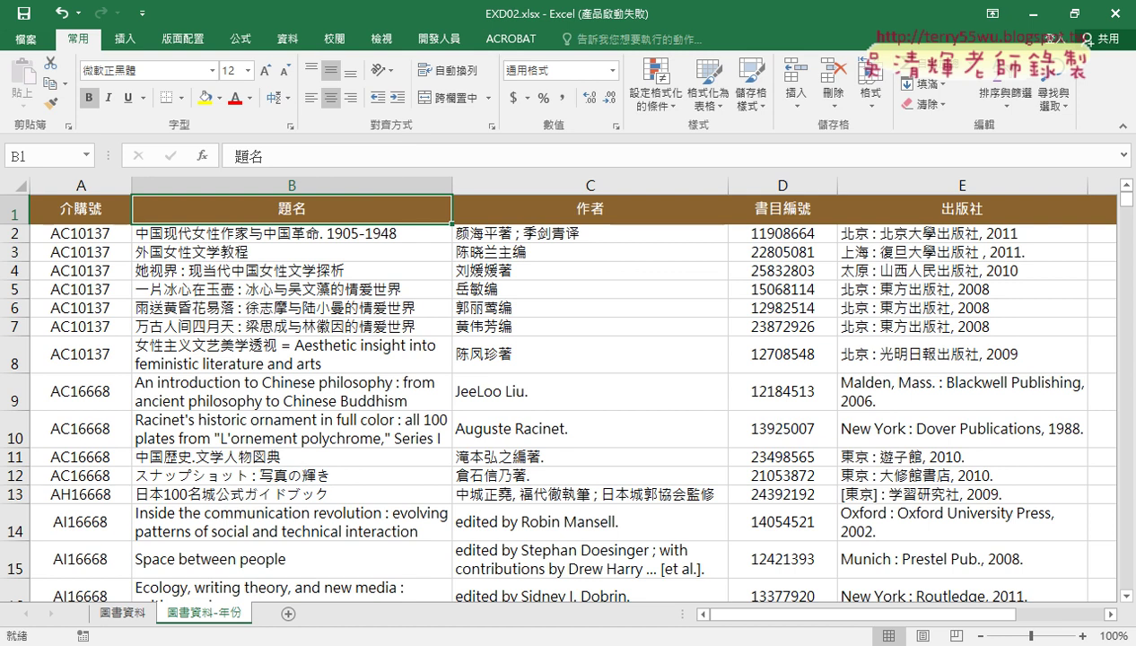
- Scroll the exam PDF to page 11's task B, then return to EXD02.xlsx
mouse_move(189, 639)
click(188, 598)
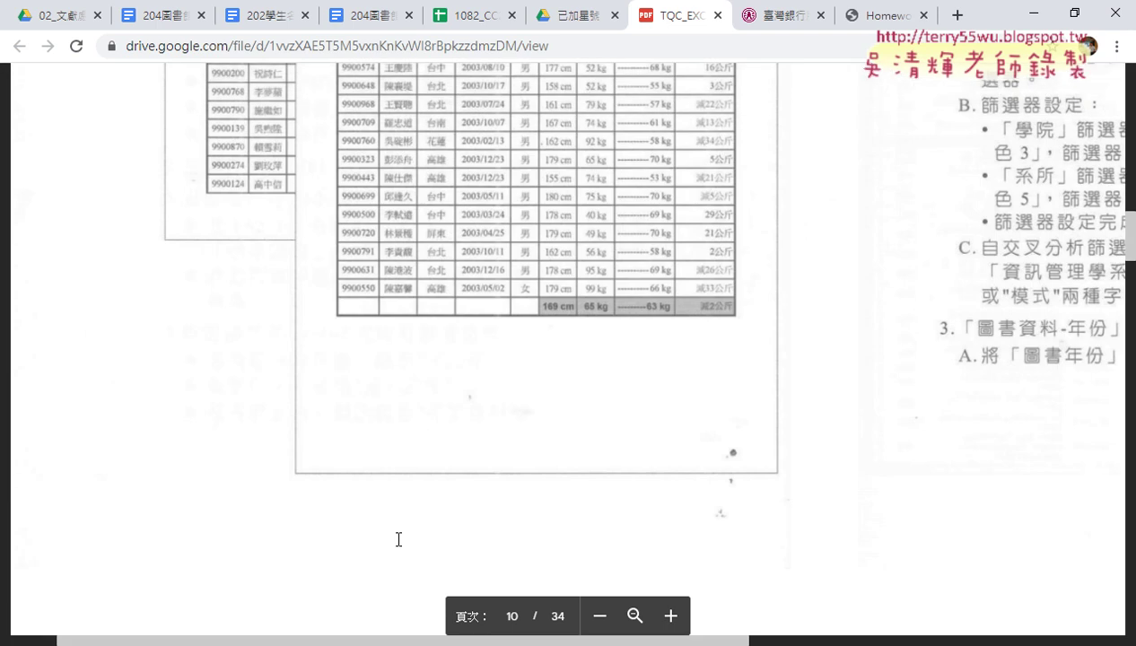
scroll(389, 518, down, 5)
scroll(389, 518, down, 3)
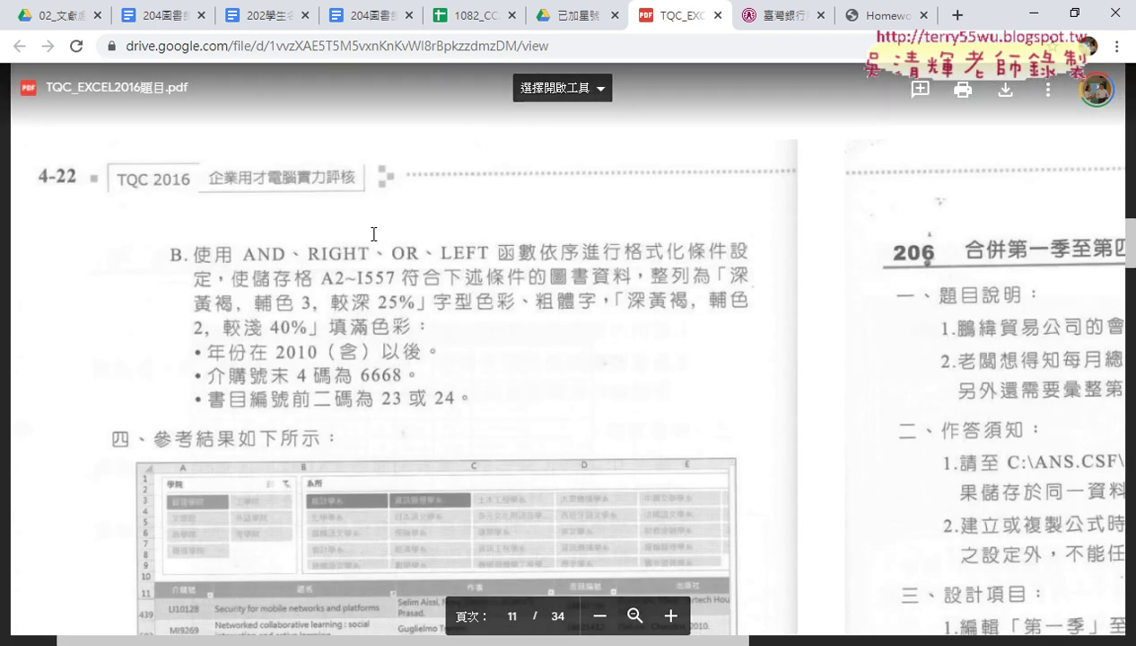
scroll(370, 238, down, 4)
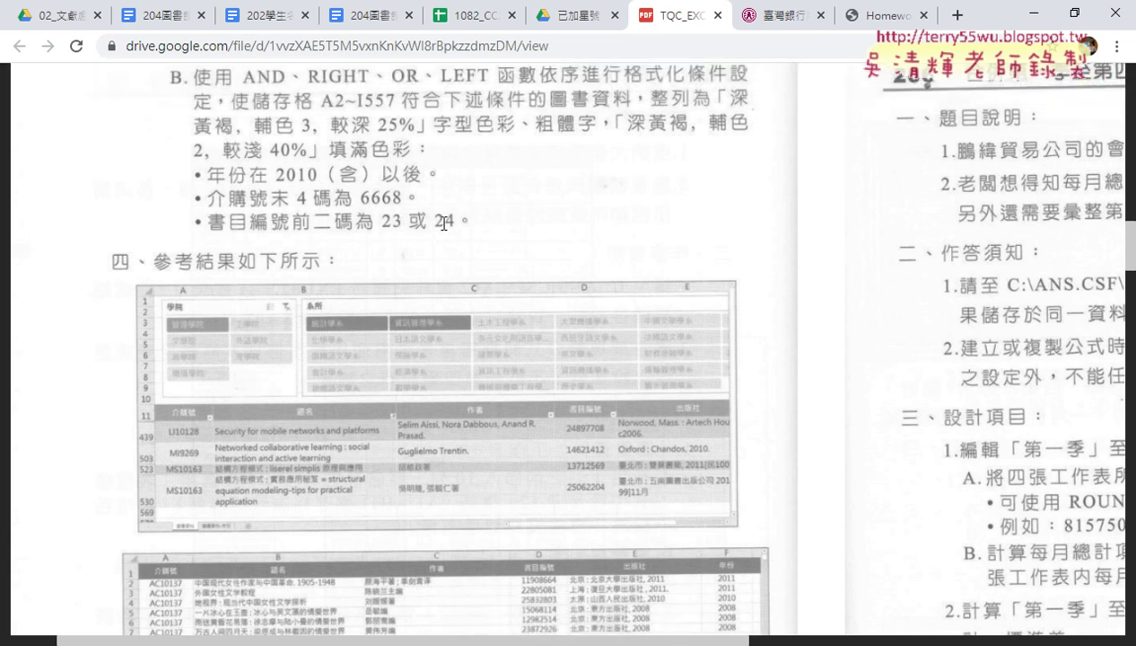
mouse_move(326, 645)
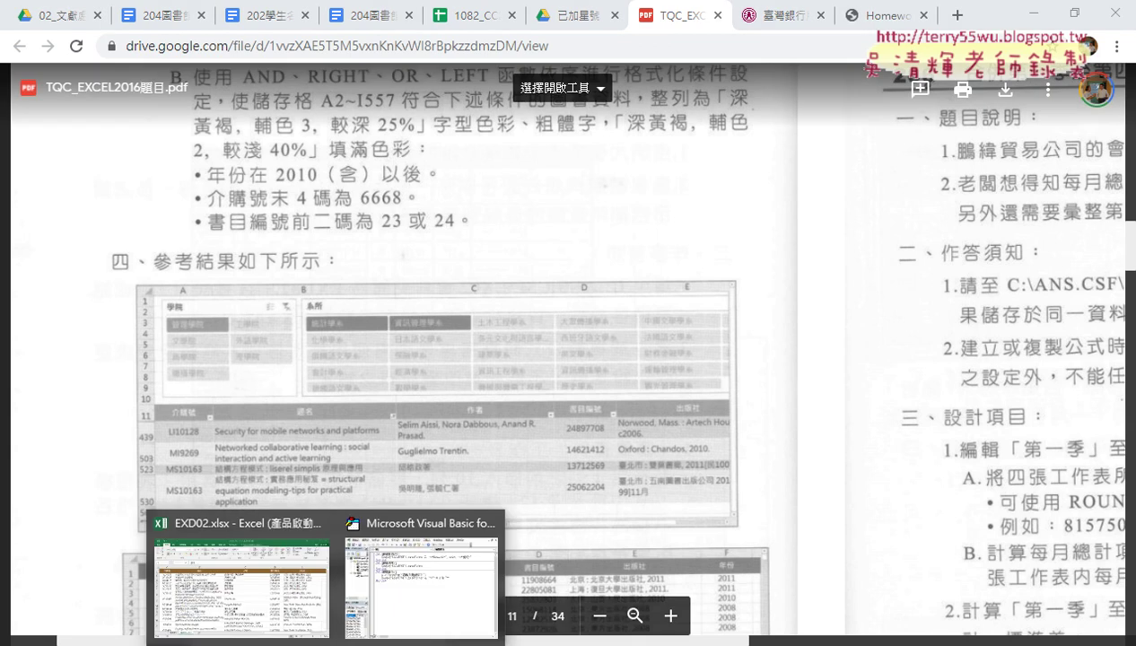
click(328, 539)
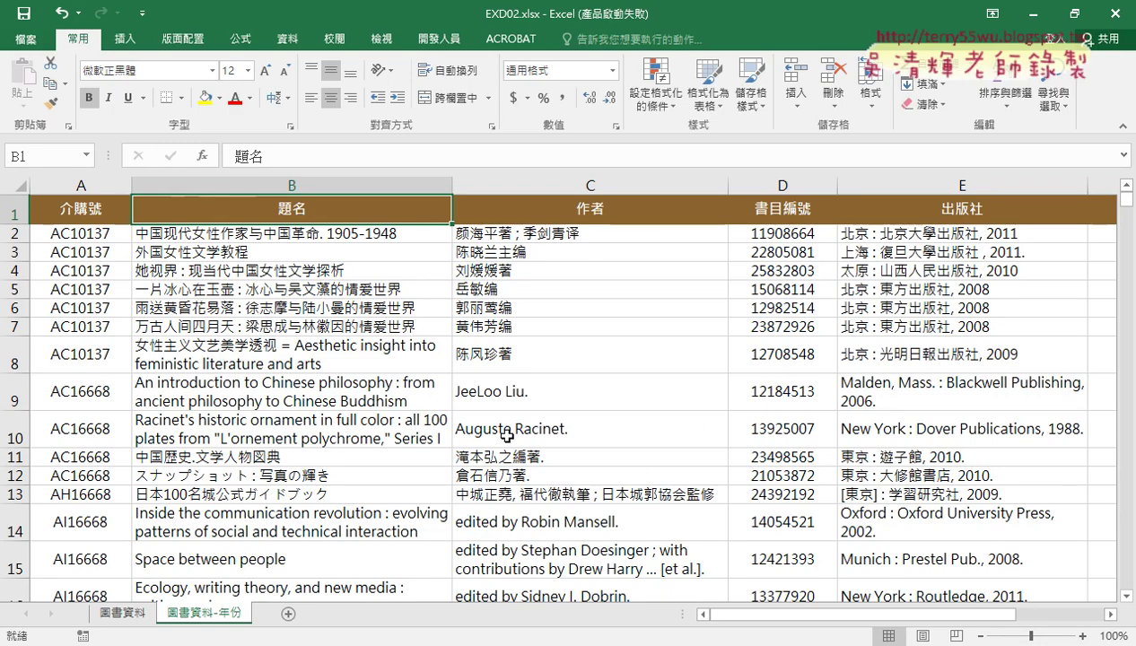
- Select A2:I557 from cell A2 with Ctrl+Shift+Right and Ctrl+Shift+Down
drag(850, 616, 923, 628)
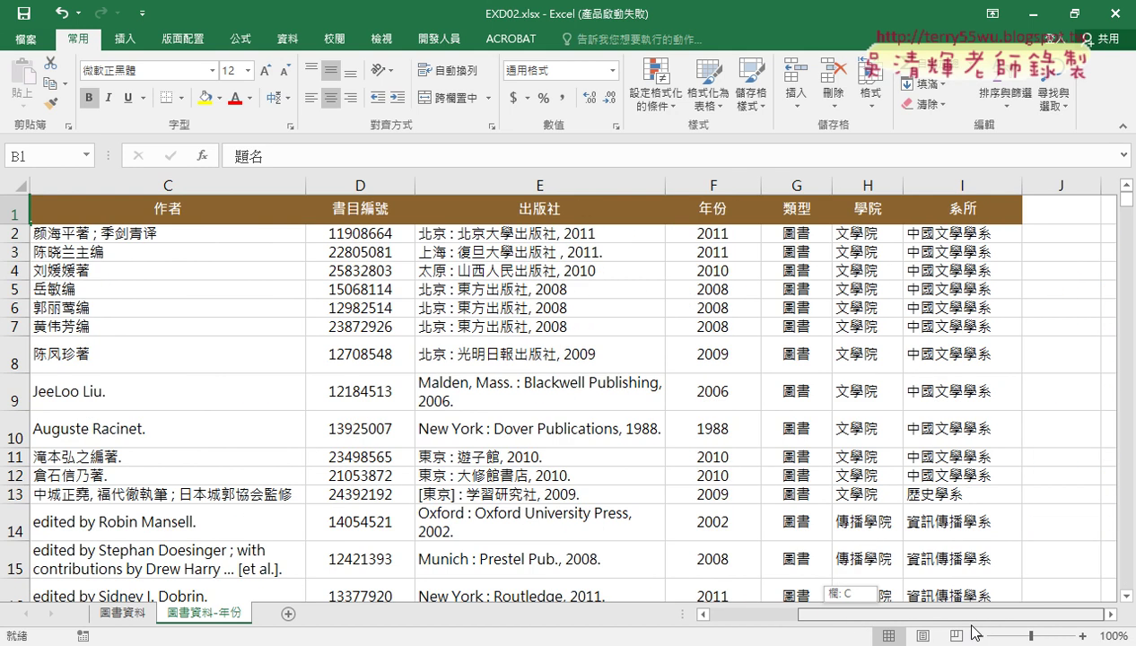
click(727, 189)
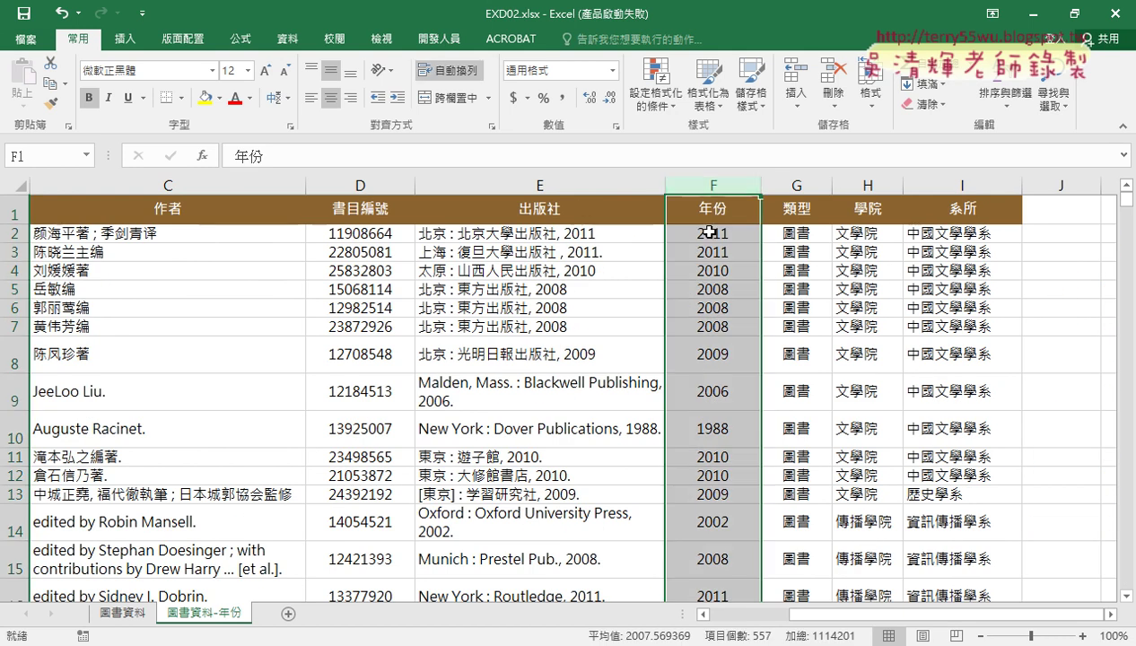
drag(864, 623, 810, 624)
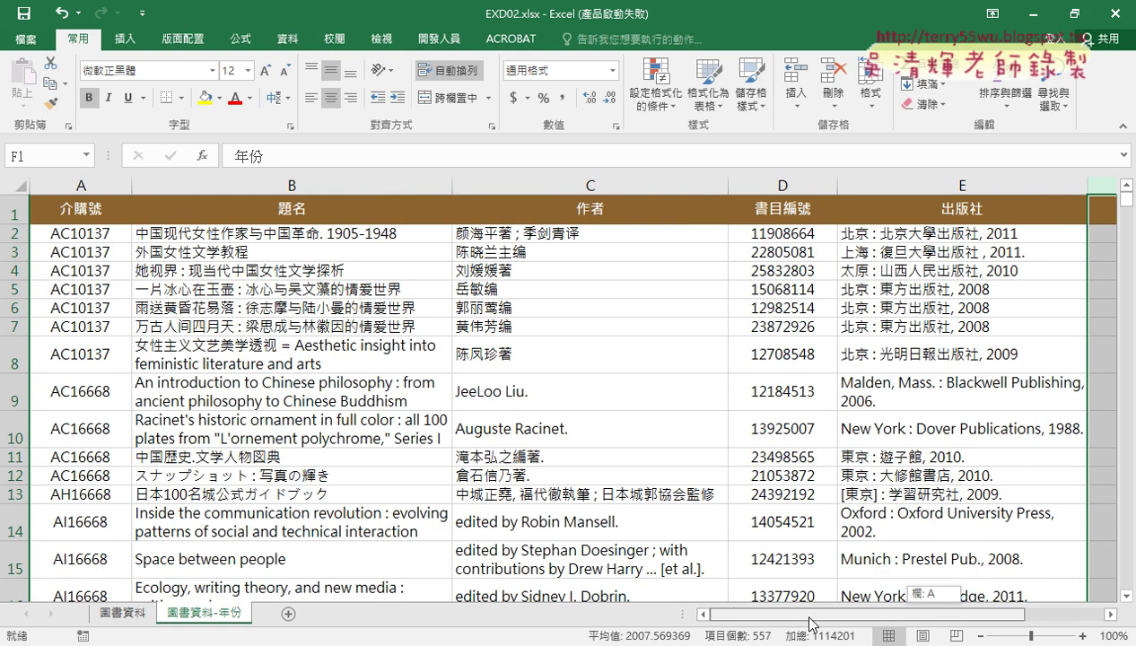
click(69, 236)
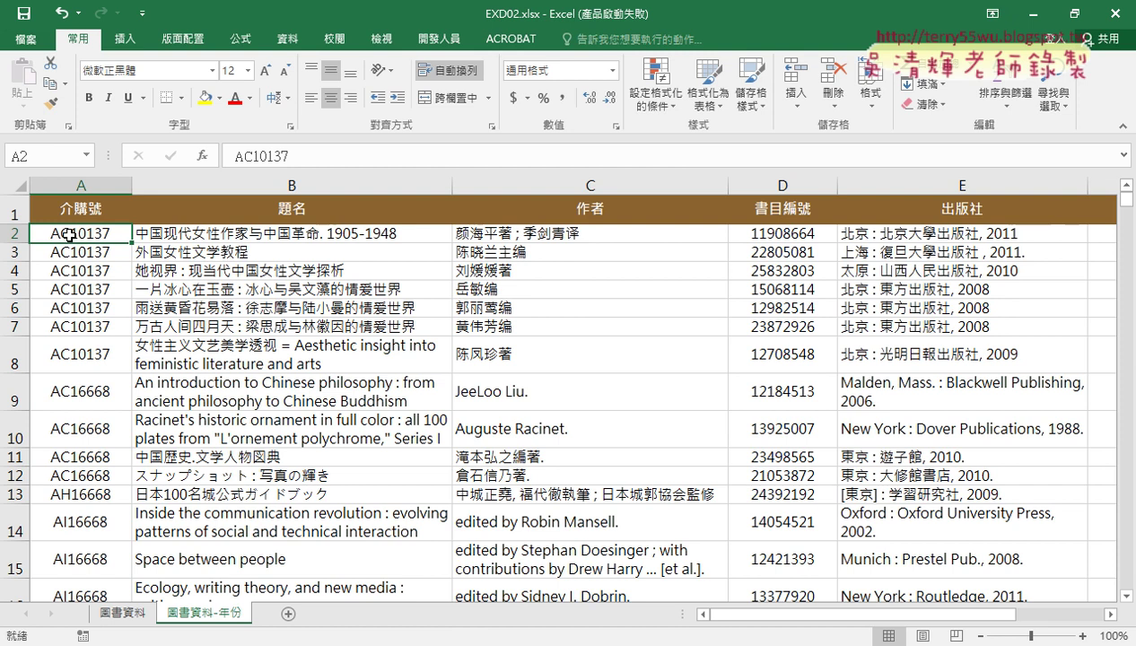
key(ctrl+shift+Right)
key(ctrl+shift+Down)
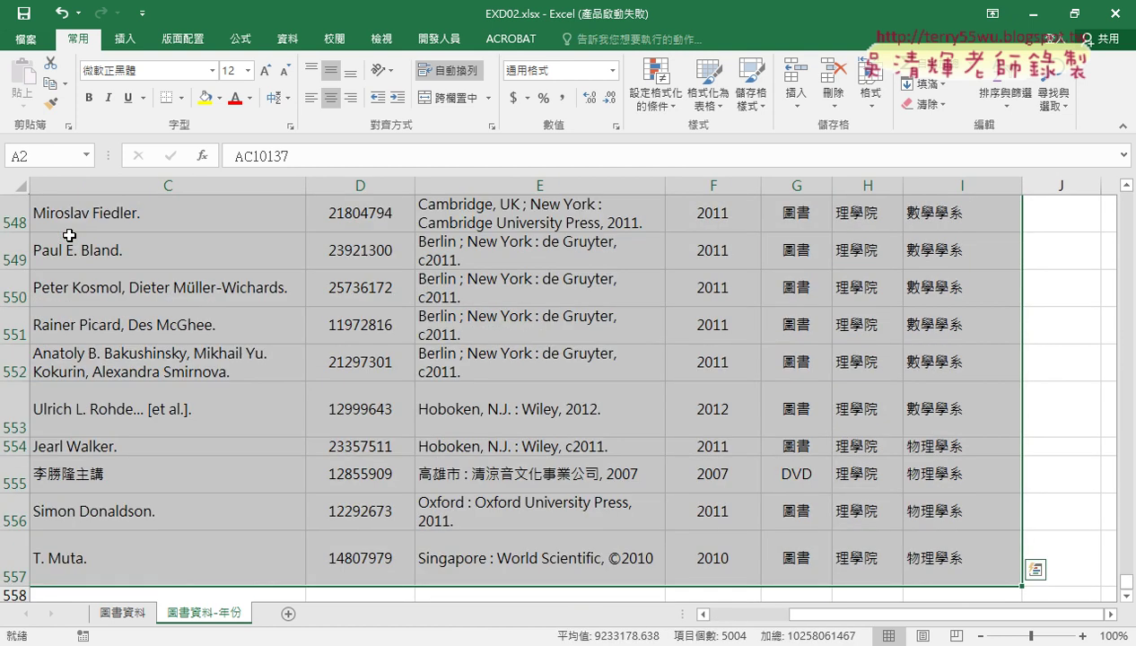
scroll(216, 208, up, 2)
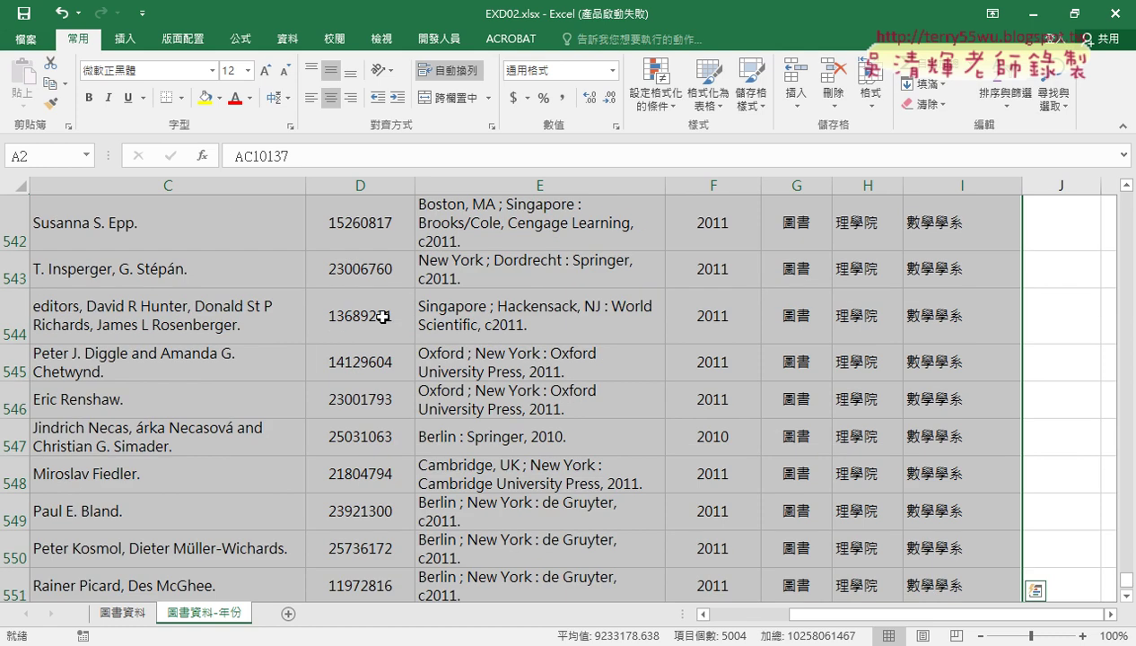
scroll(359, 242, up, 7)
scroll(457, 271, up, 3)
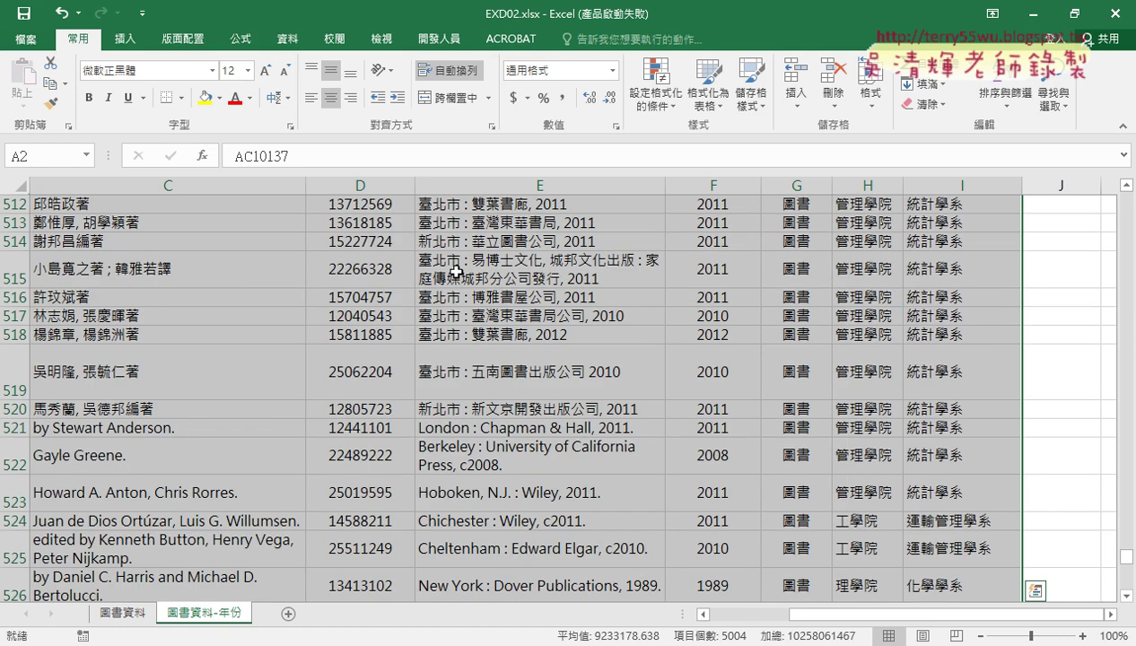
- Create a new conditional formatting rule of type 'Use a formula to determine which cells to format'
click(656, 104)
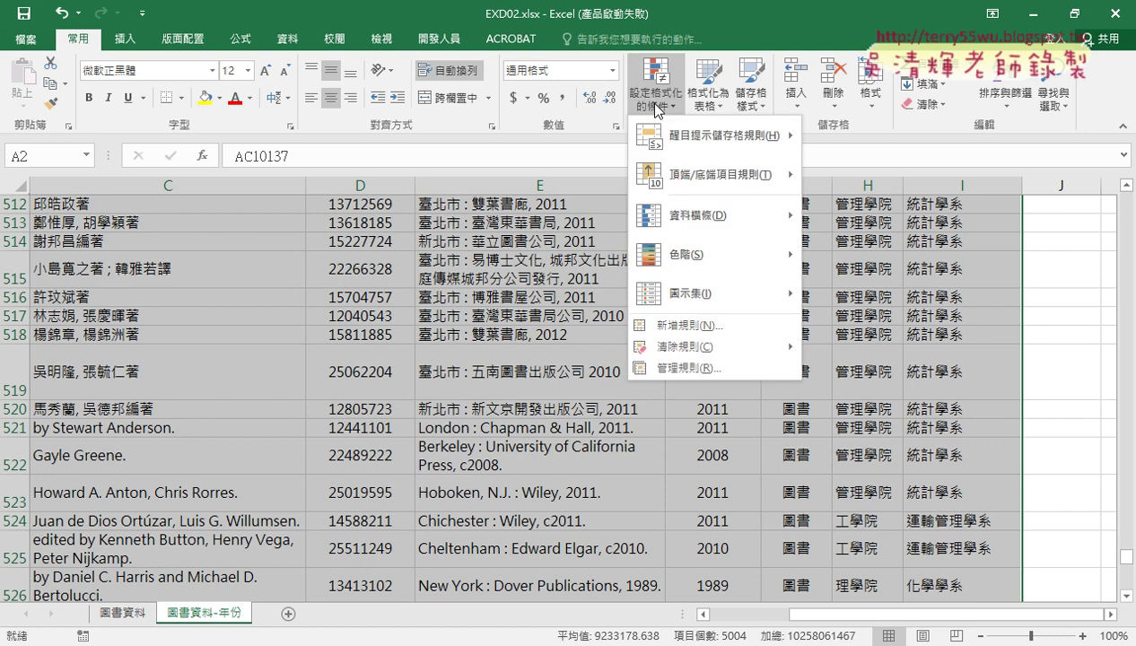
click(689, 325)
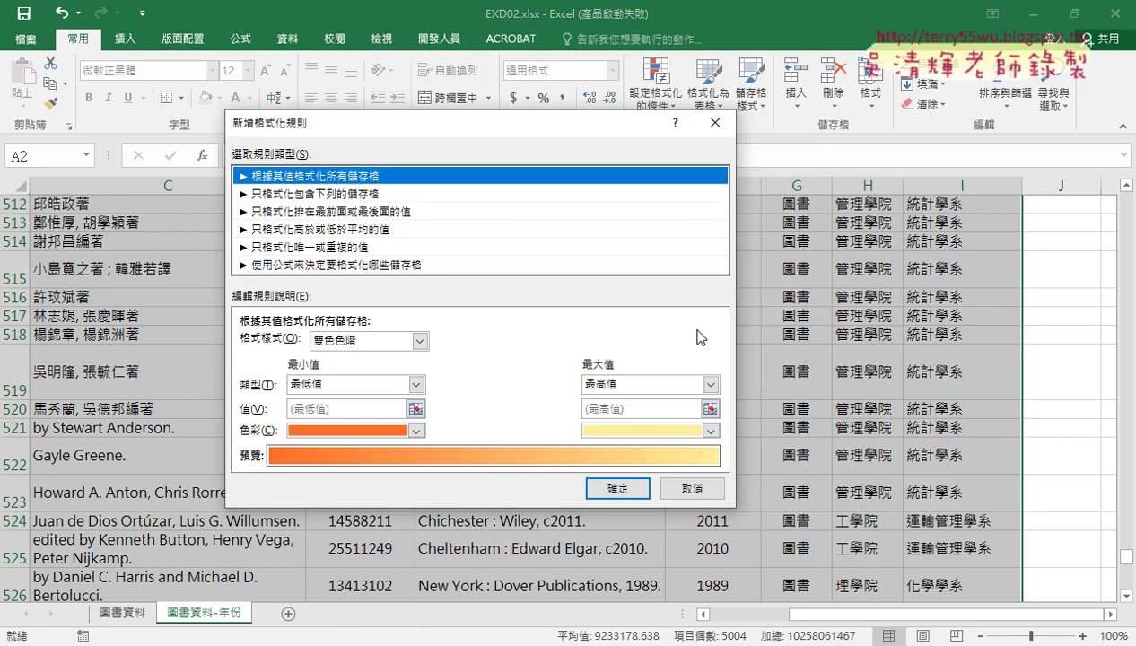
click(339, 266)
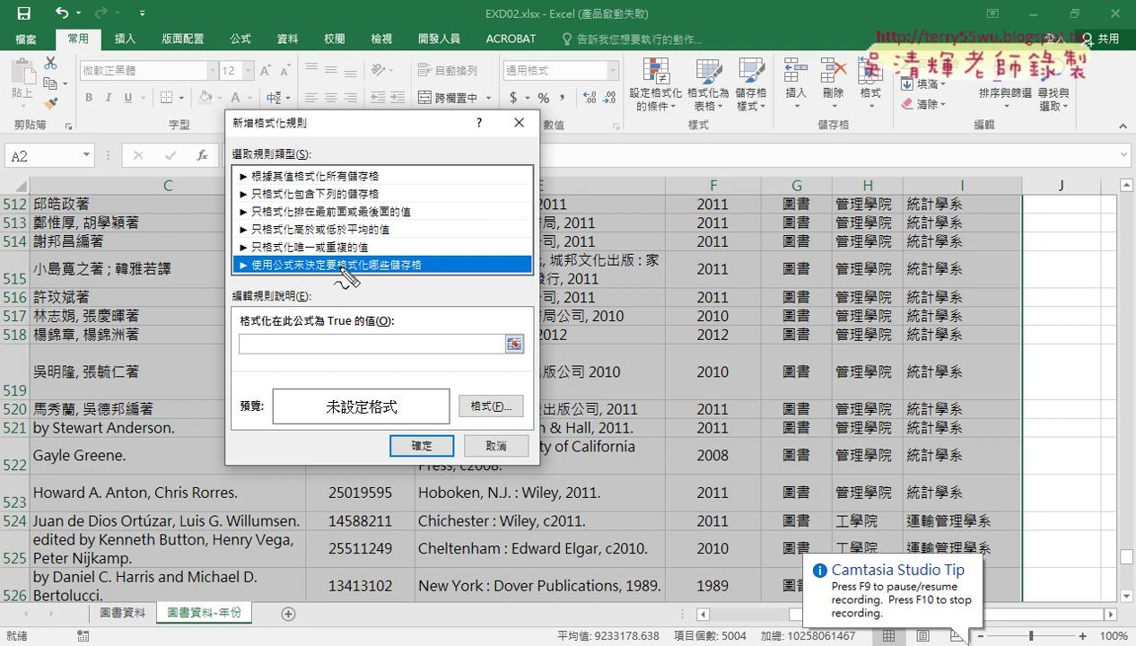
mouse_move(431, 280)
mouse_down()
mouse_move(236, 244)
mouse_move(435, 266)
mouse_up()
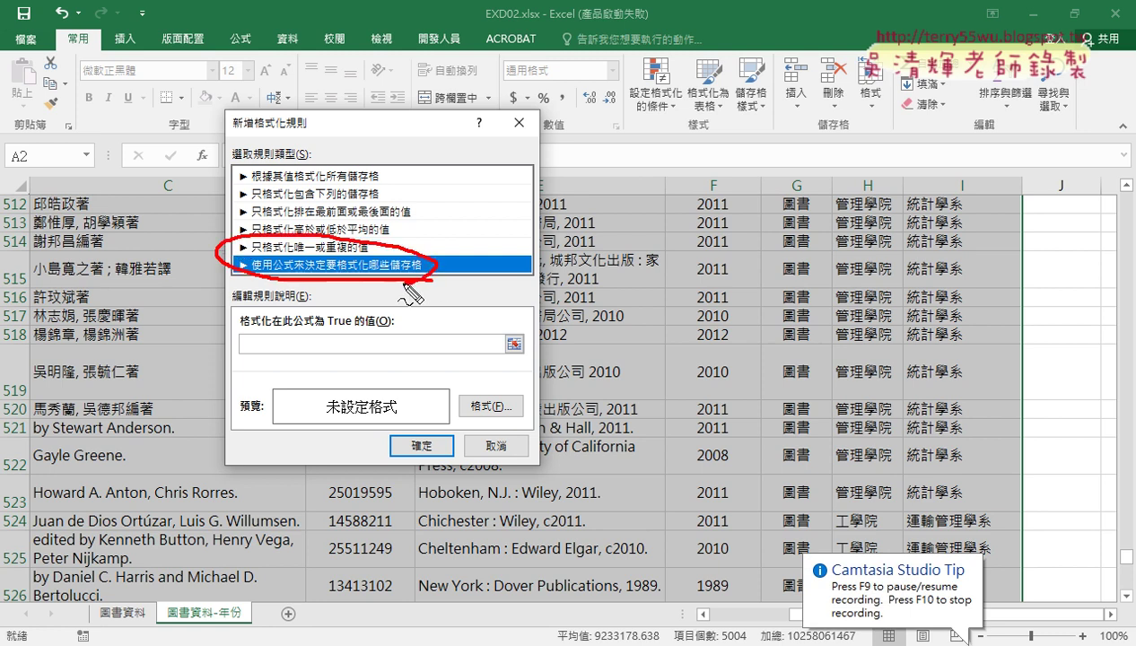
key(Escape)
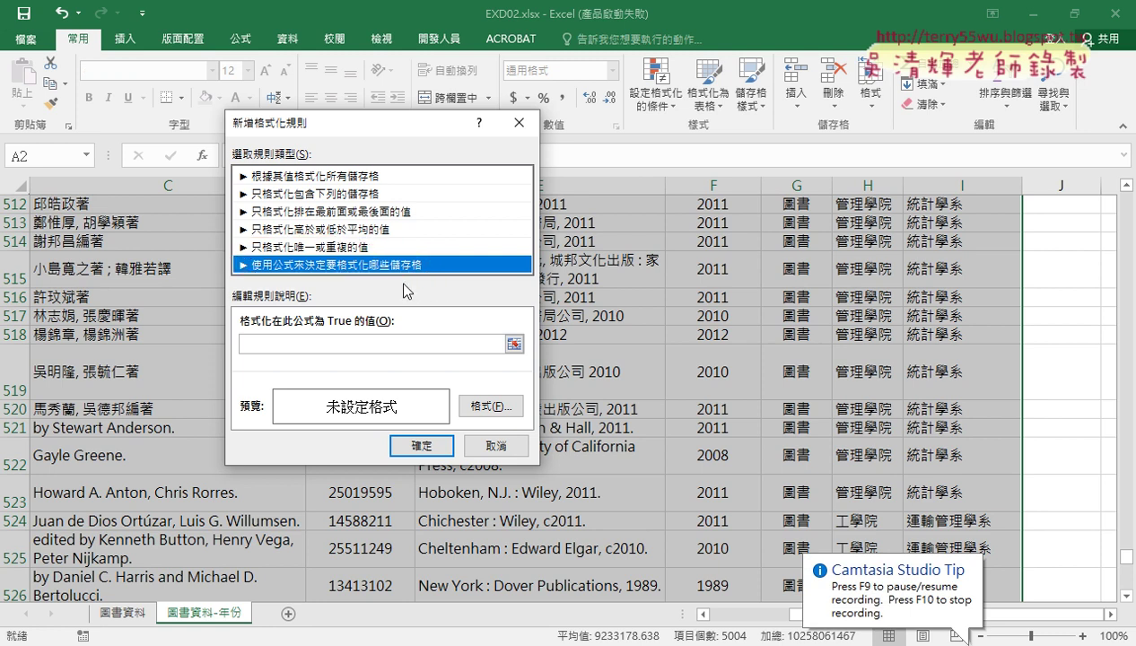
click(362, 342)
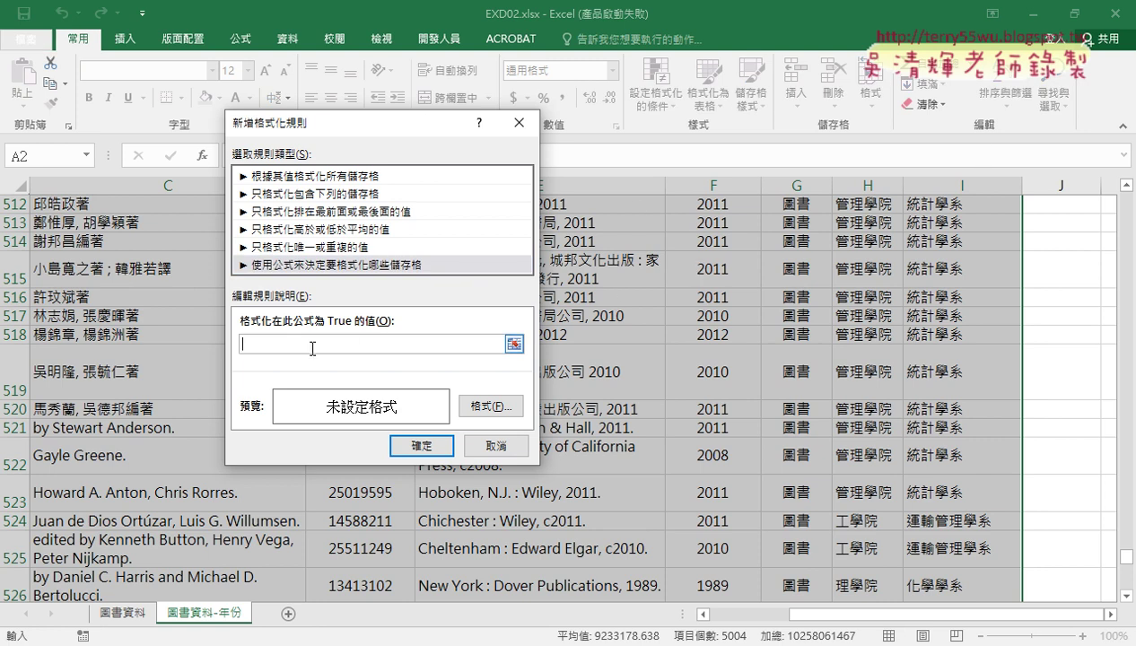
- Enter the rule formula =$F2>=2010 and bring up the Format Cells font settings
text(=)
drag(1125, 556, 1126, 200)
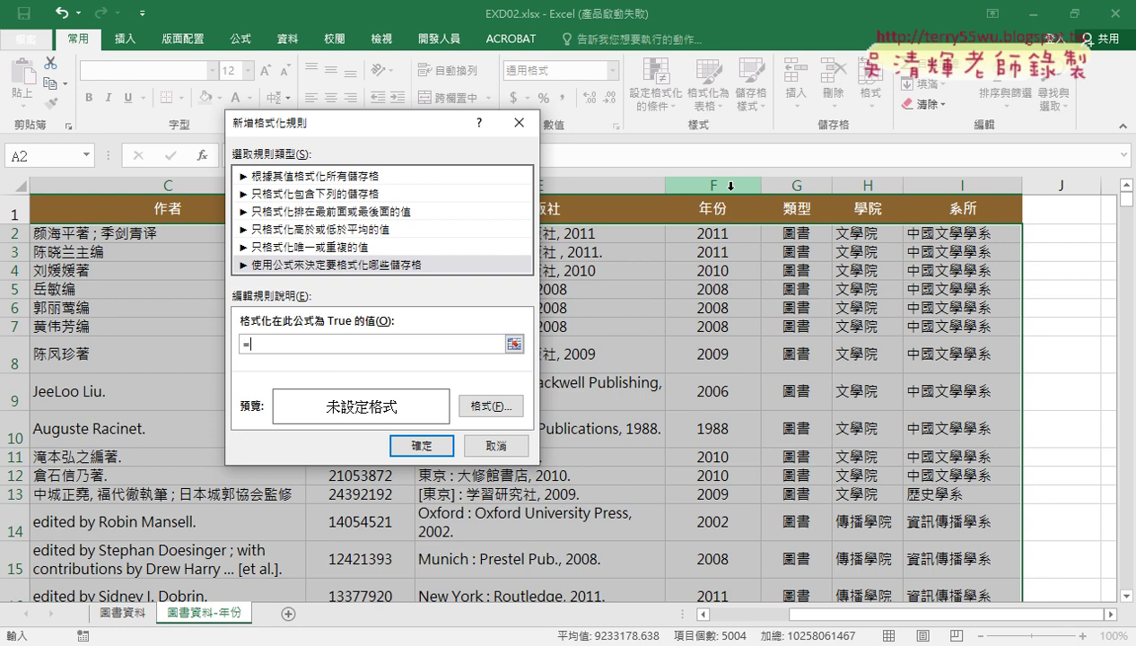
text($)
text(F)
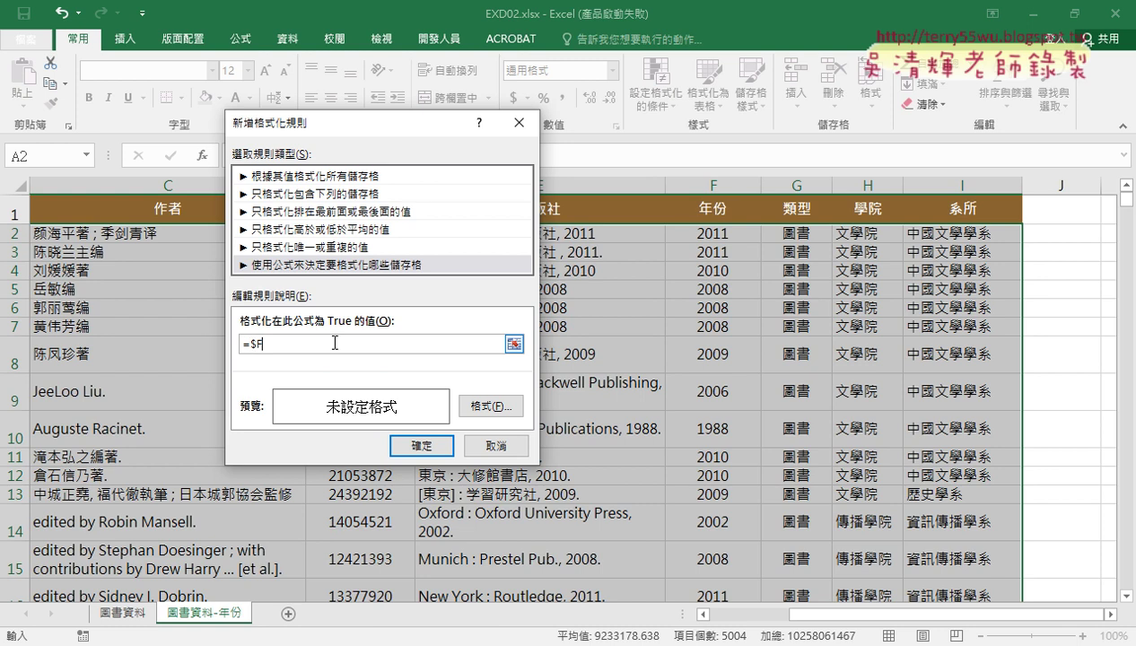
text(2)
text(>)
text(=)
text(201)
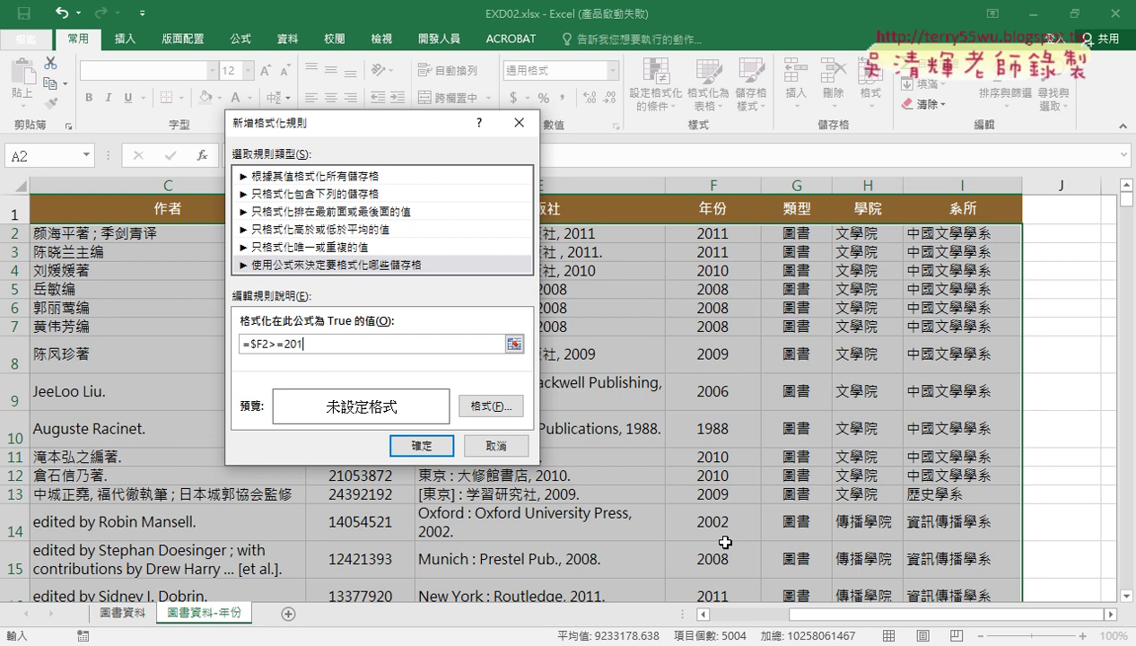
text(0)
click(489, 407)
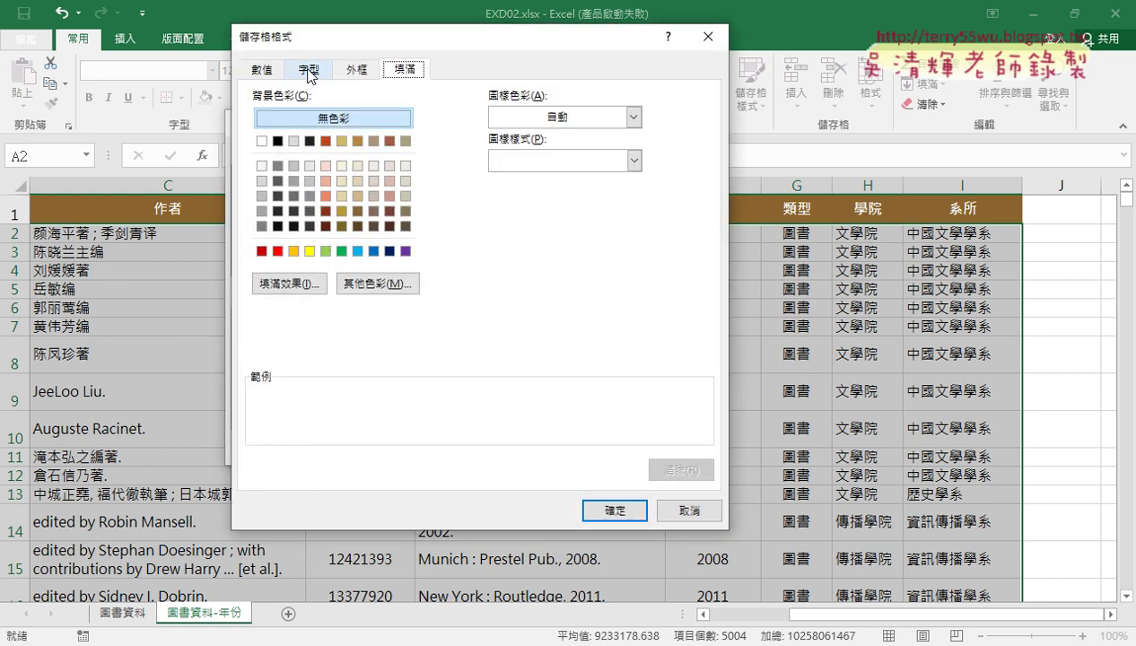
click(307, 70)
- Switch to the exam PDF and scroll to the rule B font and fill colour requirements
key(alt+Tab)
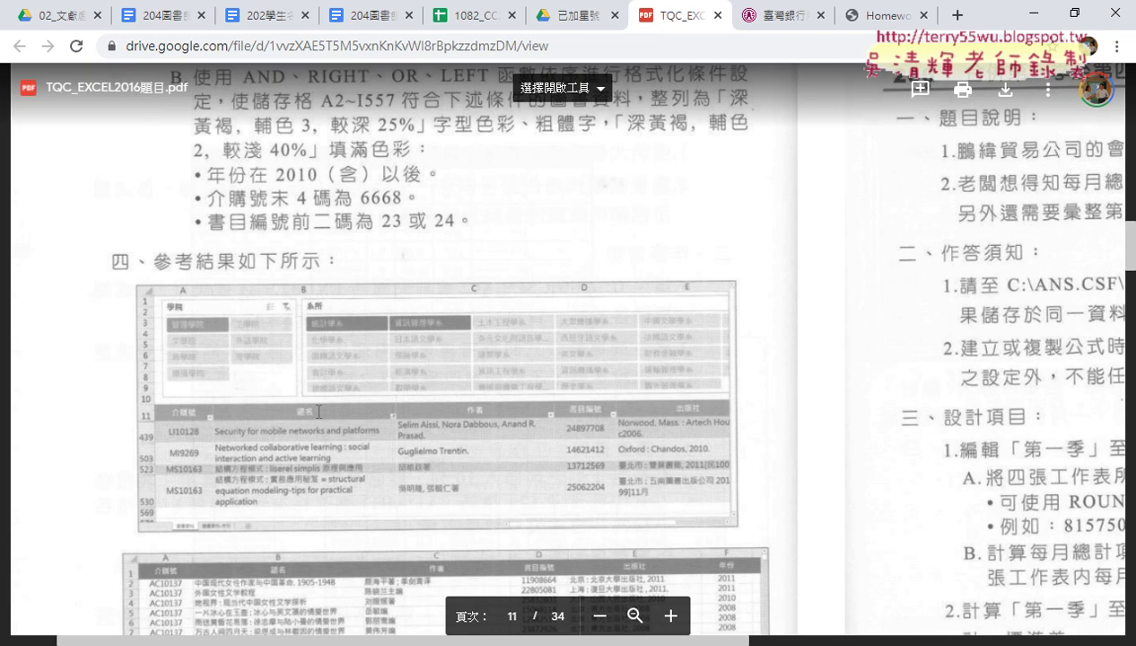
scroll(331, 343, up, 1)
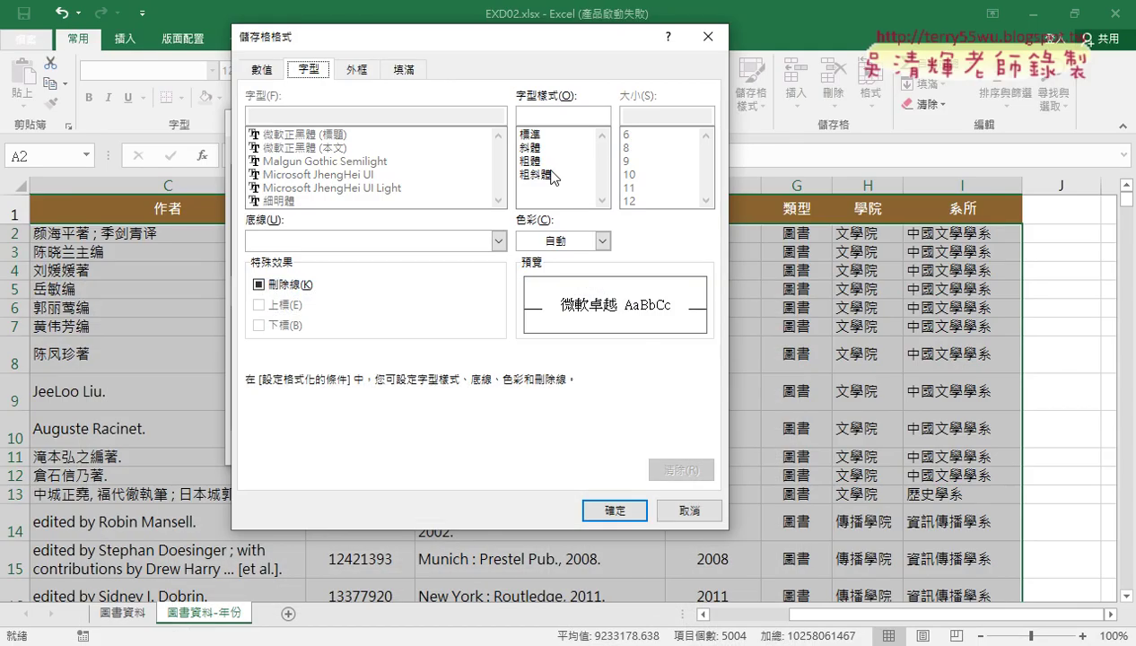
- Make the rule's font bold in 深黃褐, 輔色 3, 較深 25%
click(529, 160)
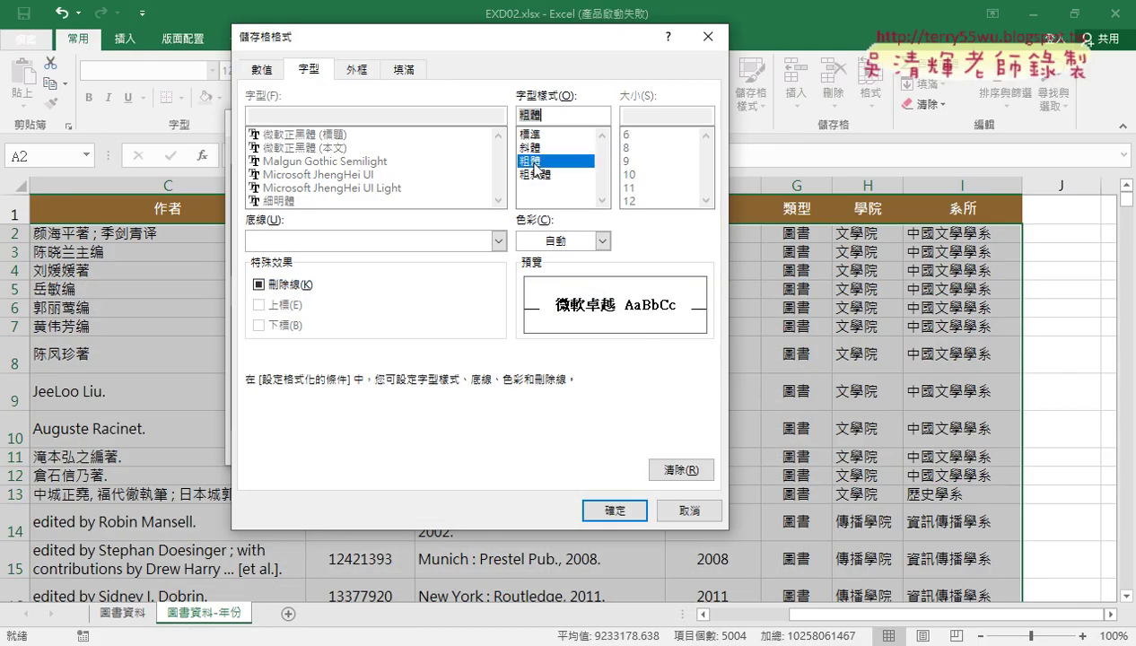
click(603, 240)
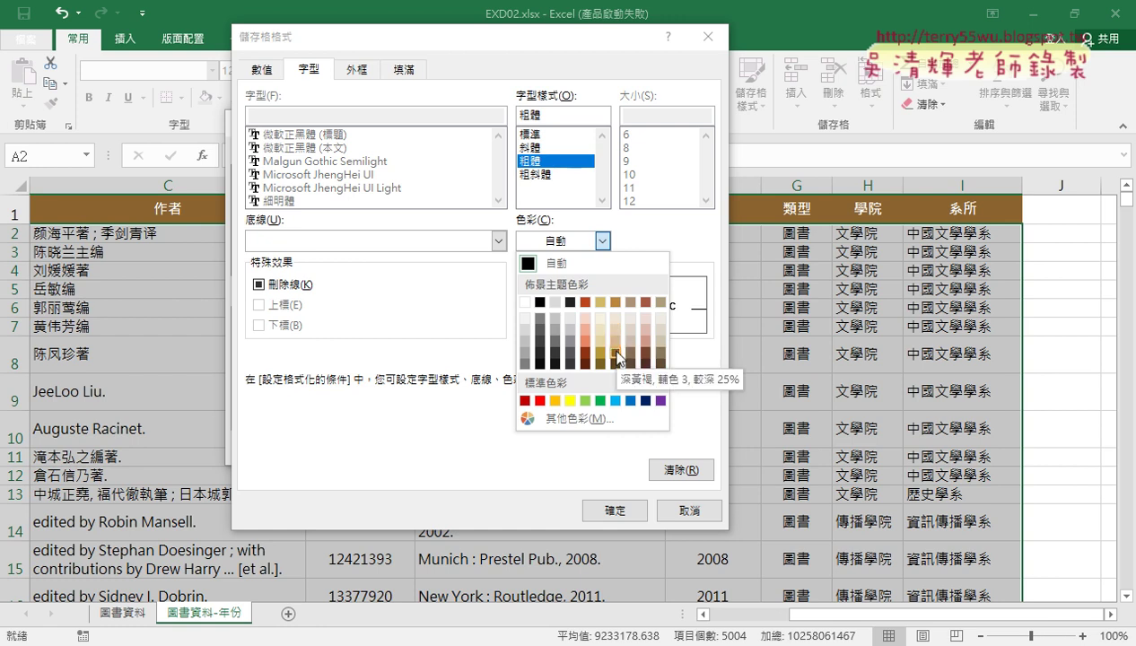
click(617, 358)
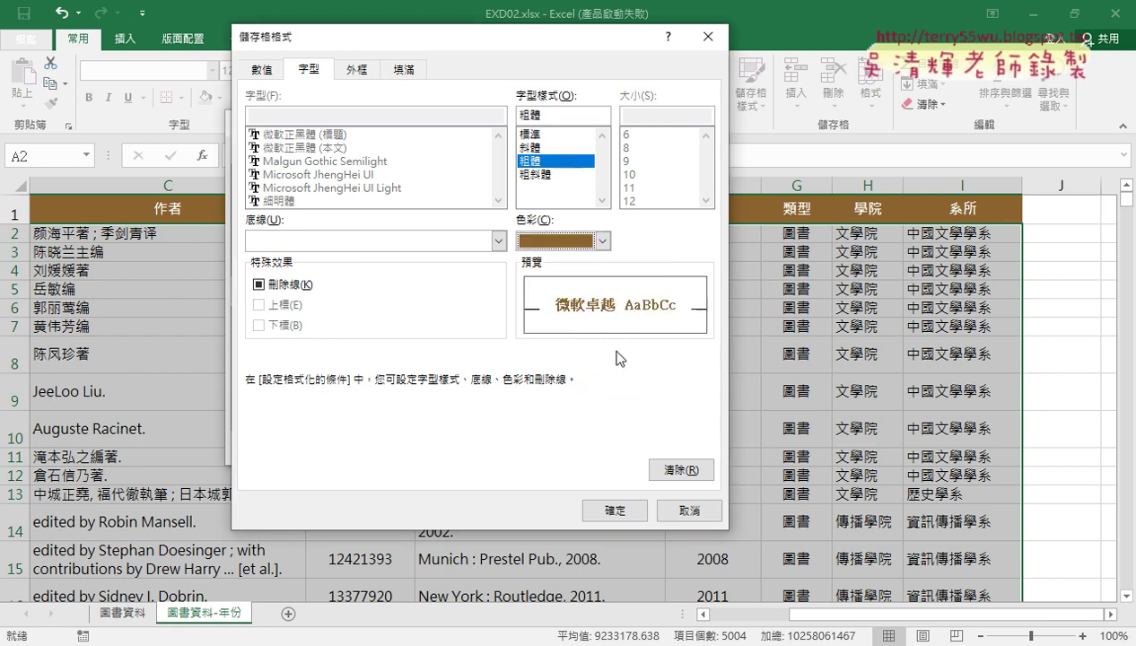
click(403, 69)
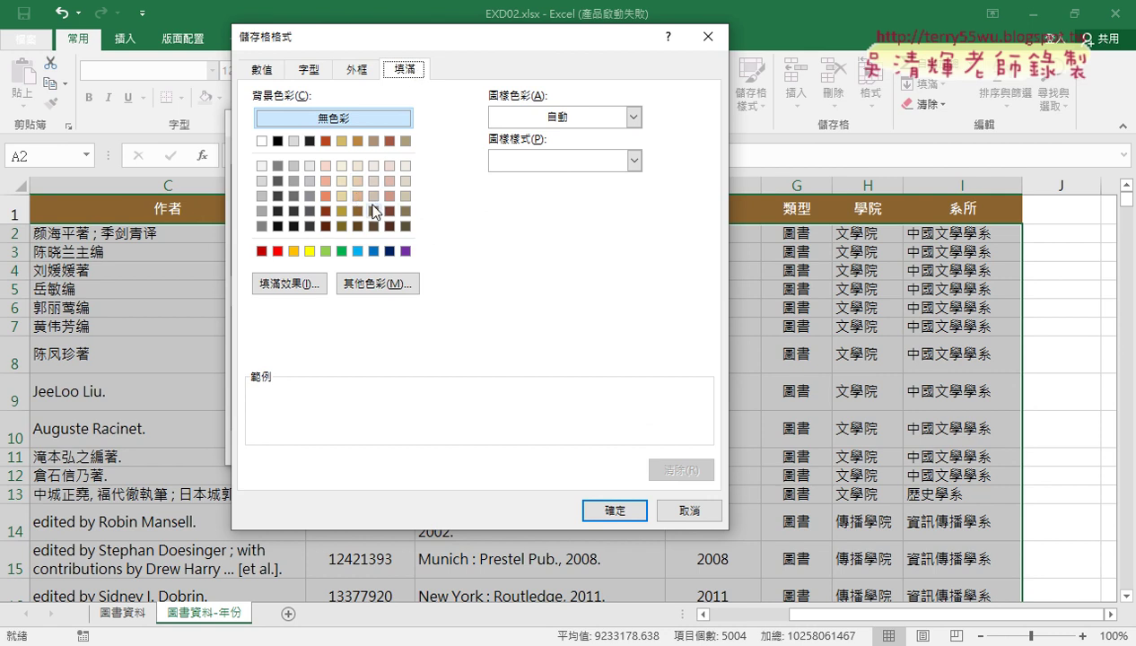
click(309, 70)
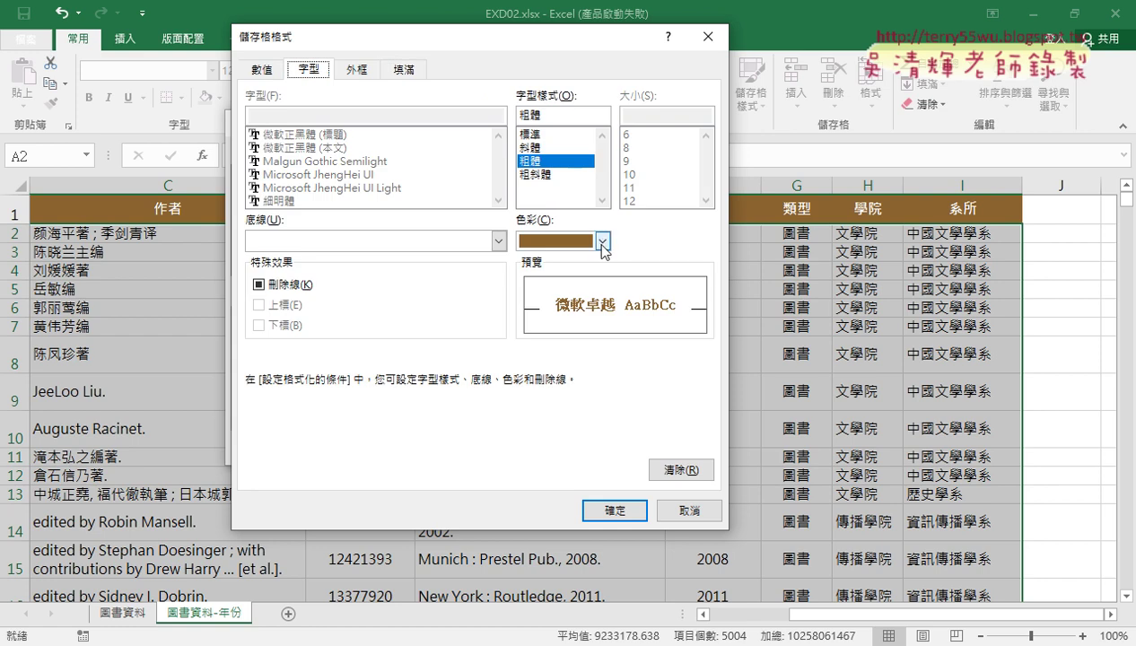
click(602, 243)
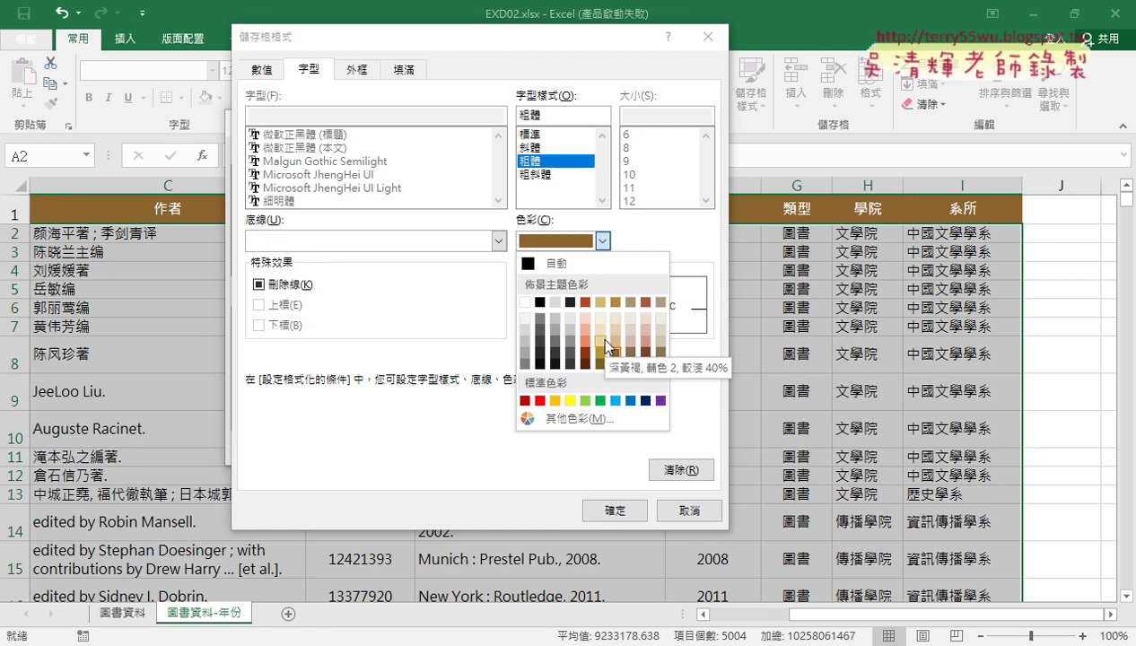
click(406, 76)
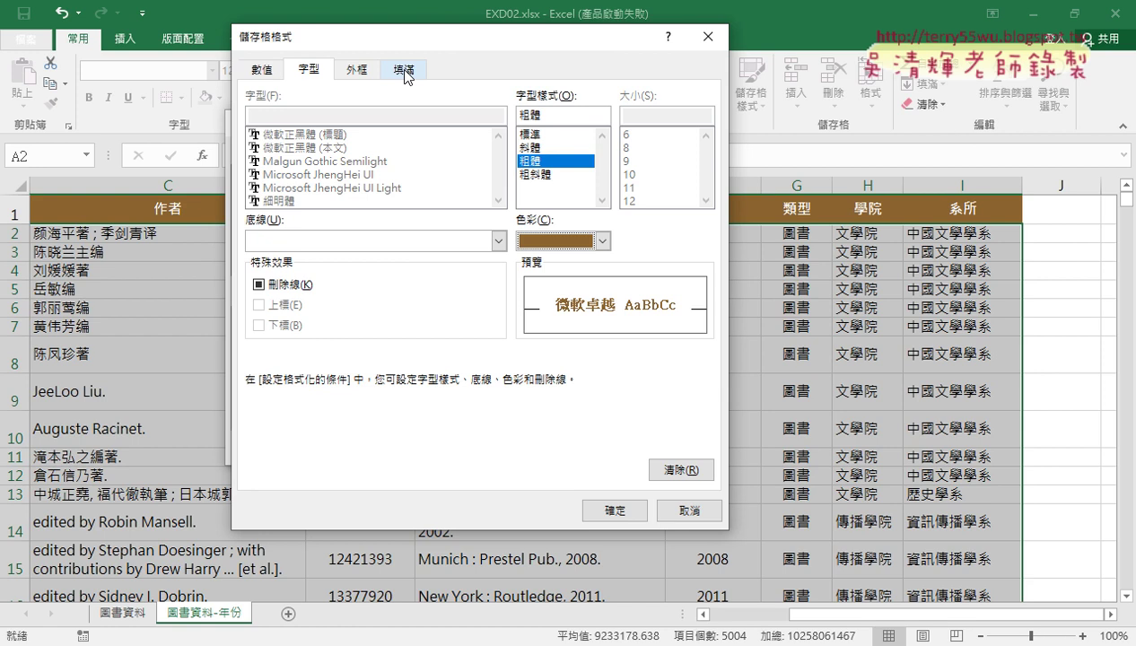
- Add a 深黃褐, 輔色 2, 較淺 40% fill and create the =$F2>=2010 rule
click(405, 76)
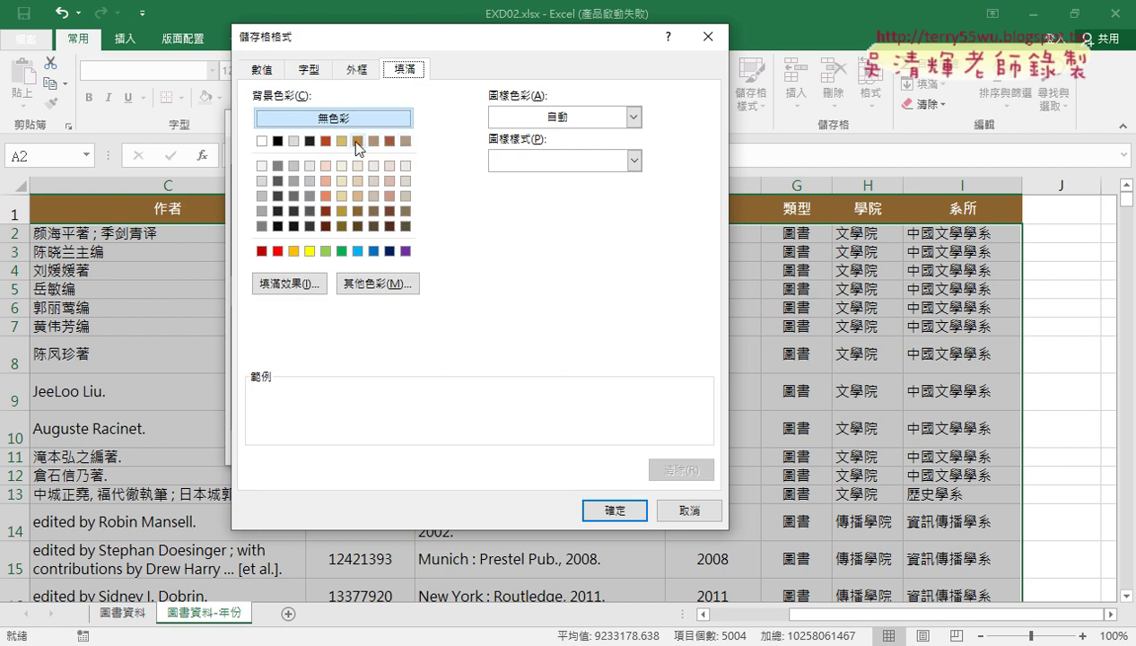
click(341, 195)
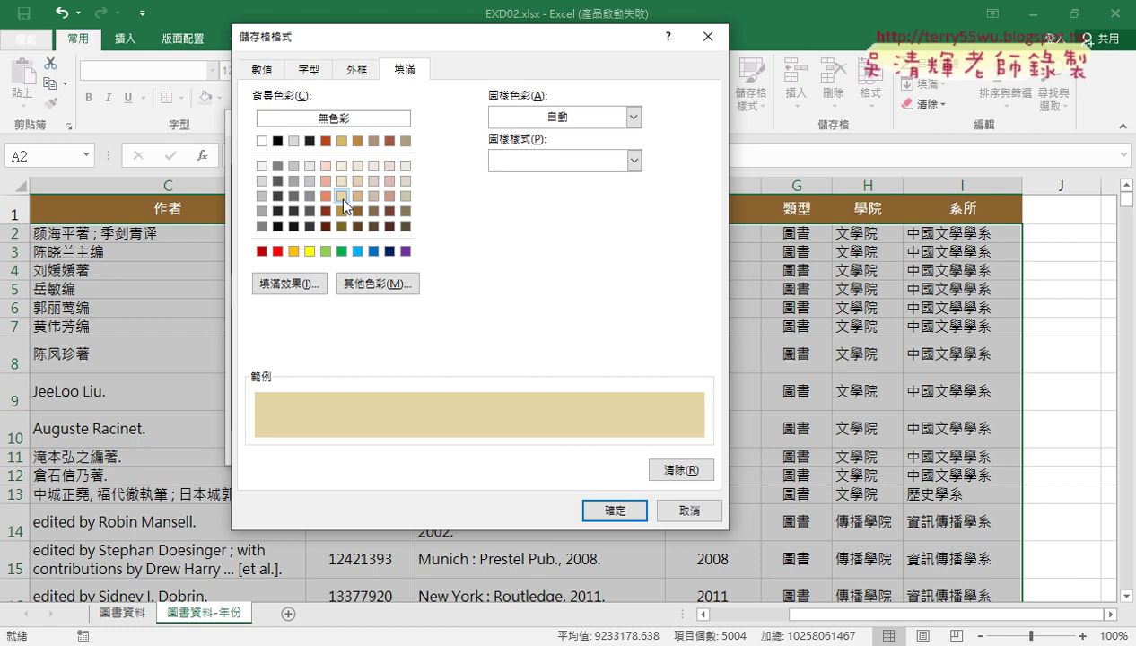
click(612, 510)
drag(317, 344, 227, 344)
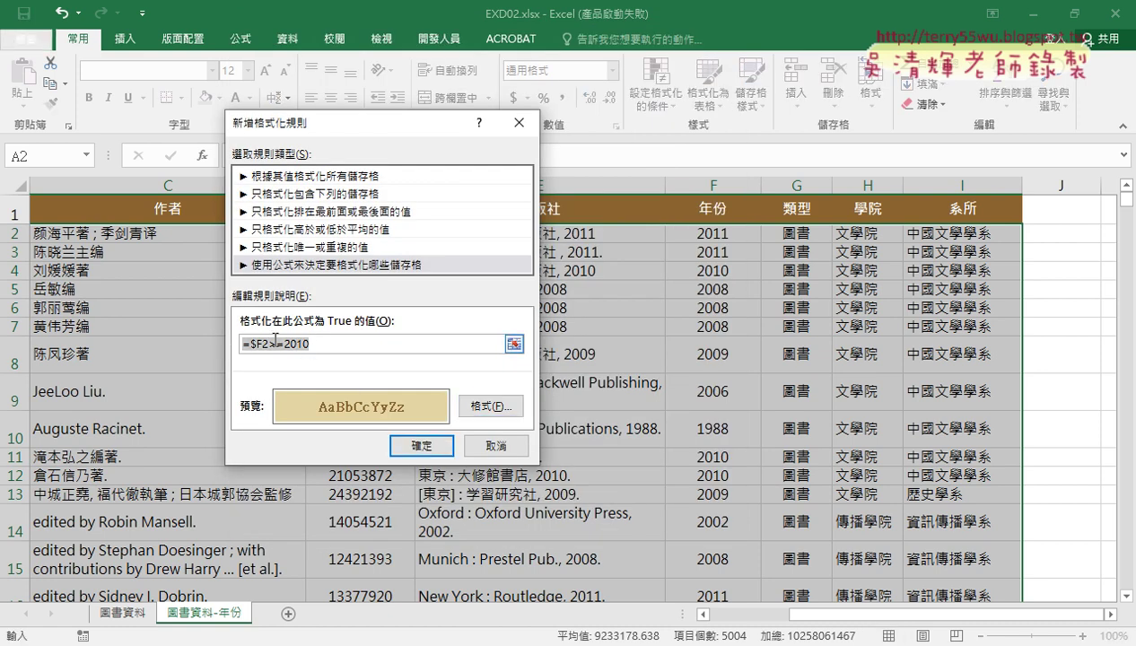
click(422, 444)
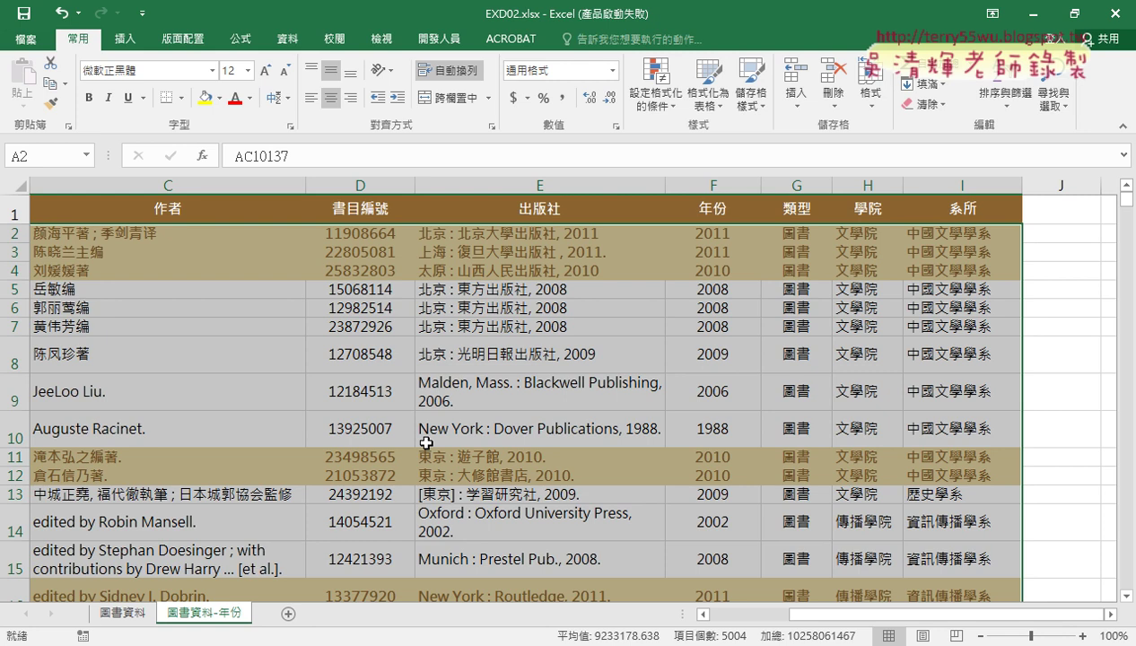
- Open the =$F2>=2010 rule from Manage Rules and place the cursor in its formula
click(655, 97)
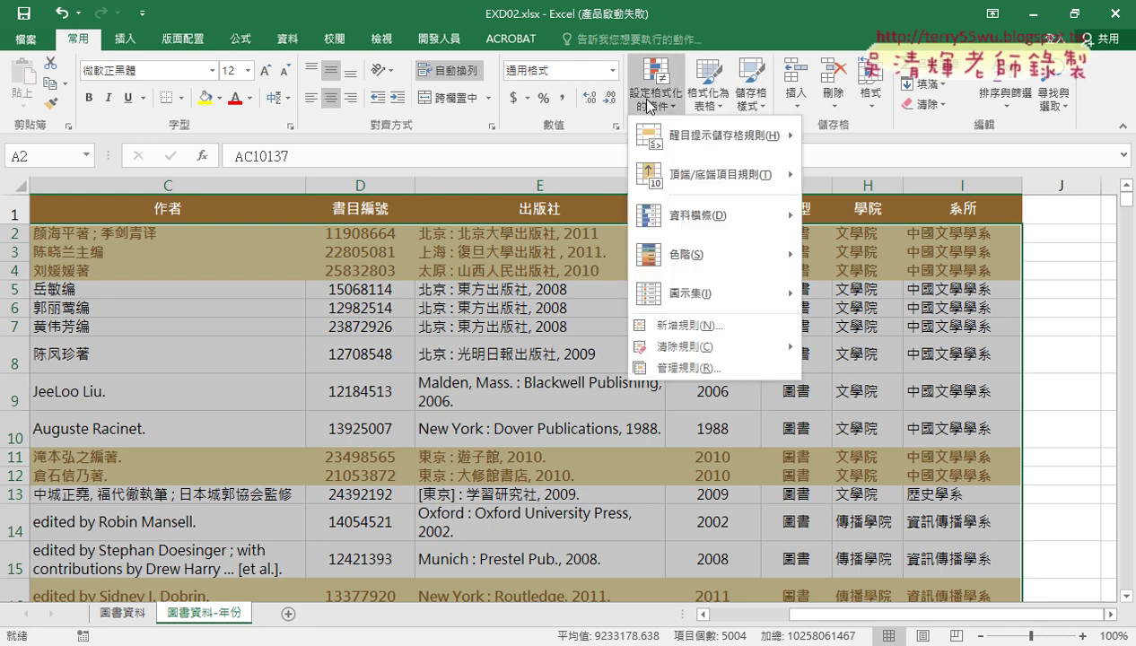
click(705, 368)
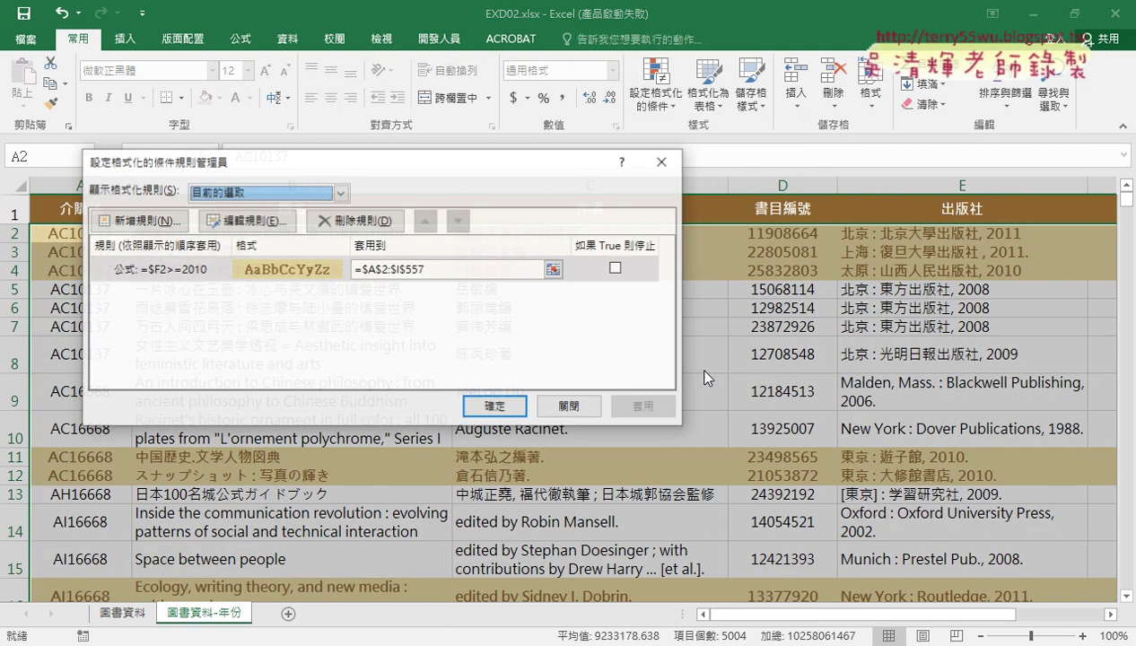
double_click(235, 262)
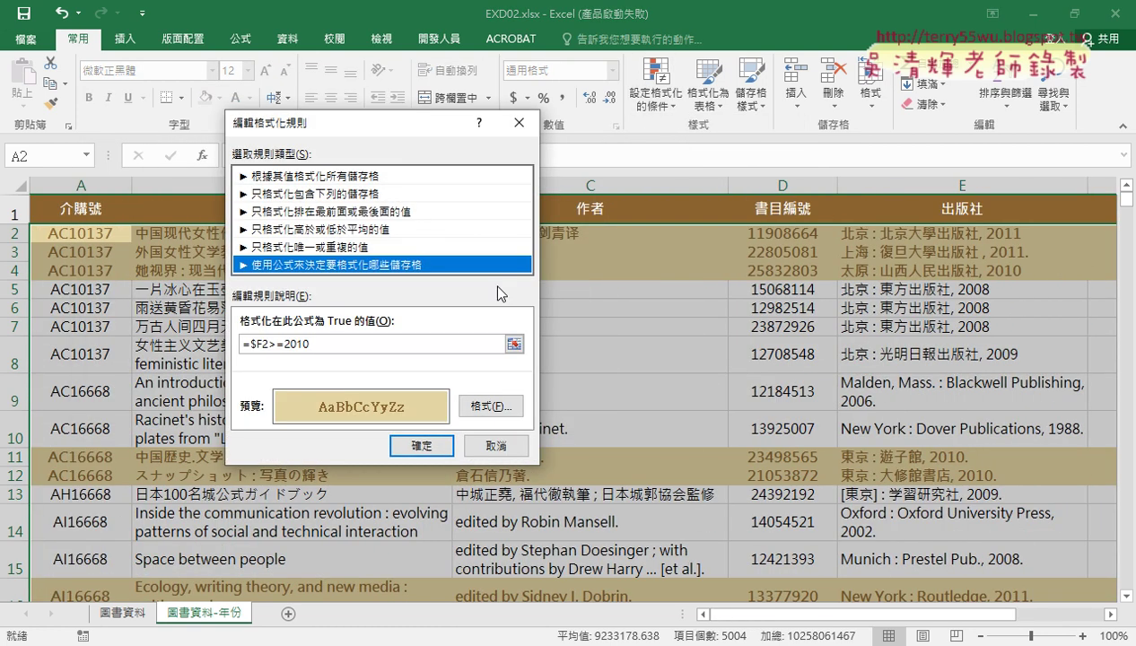
click(253, 343)
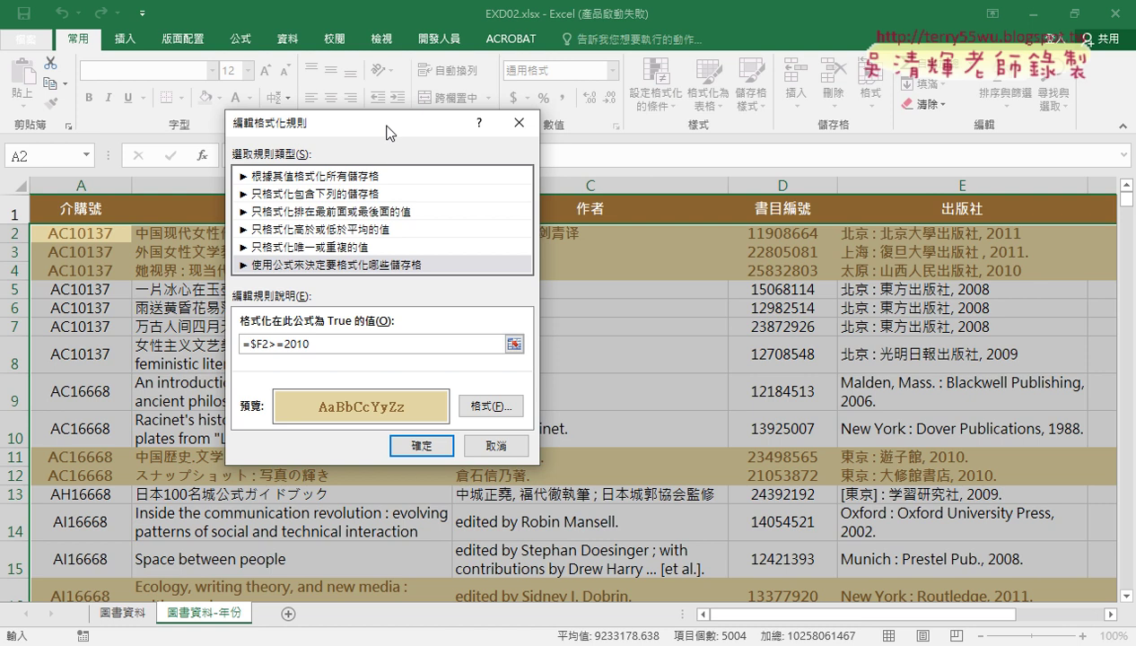
- Wrap the year test in and() and add a right($A2,4)="" condition
drag(386, 125, 601, 136)
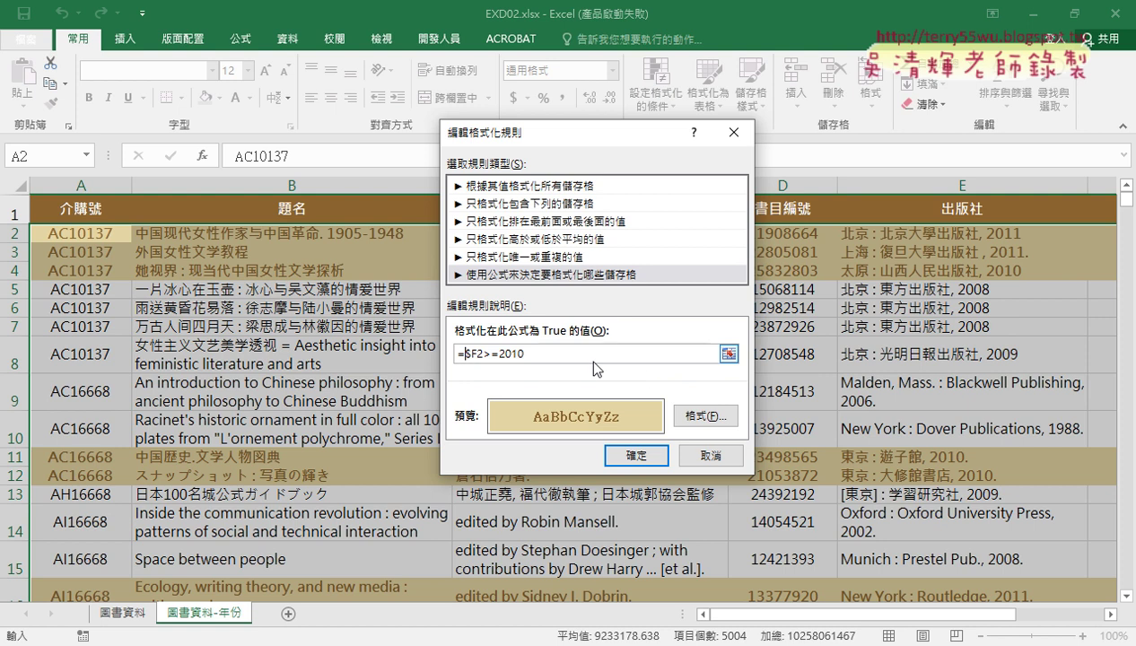
text(an)
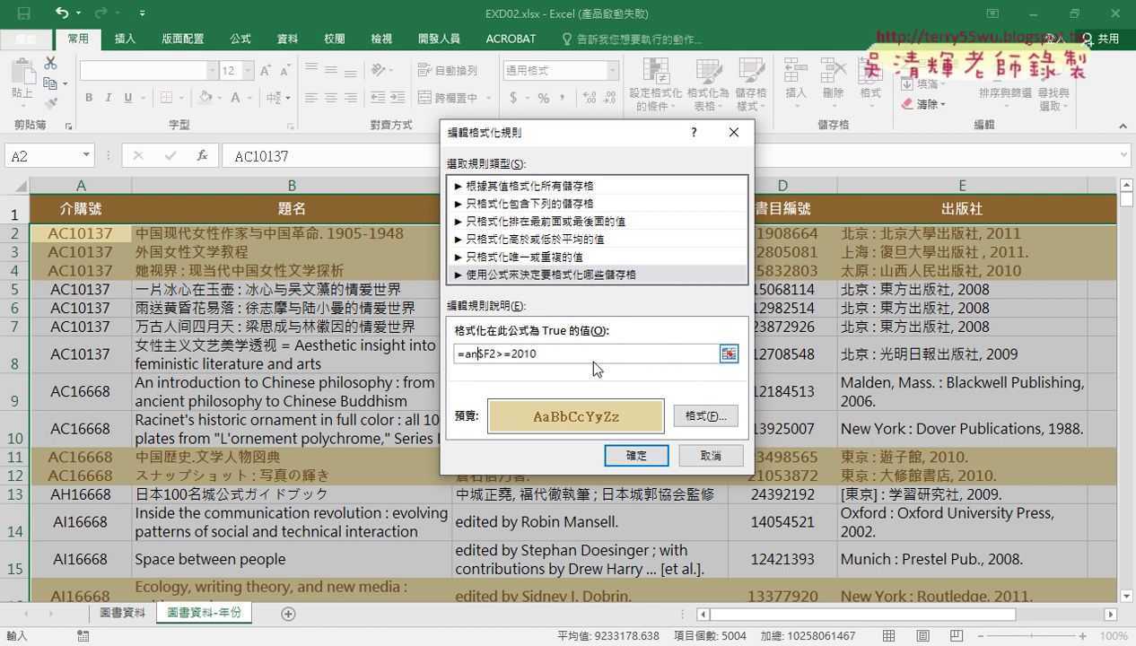
text(d()
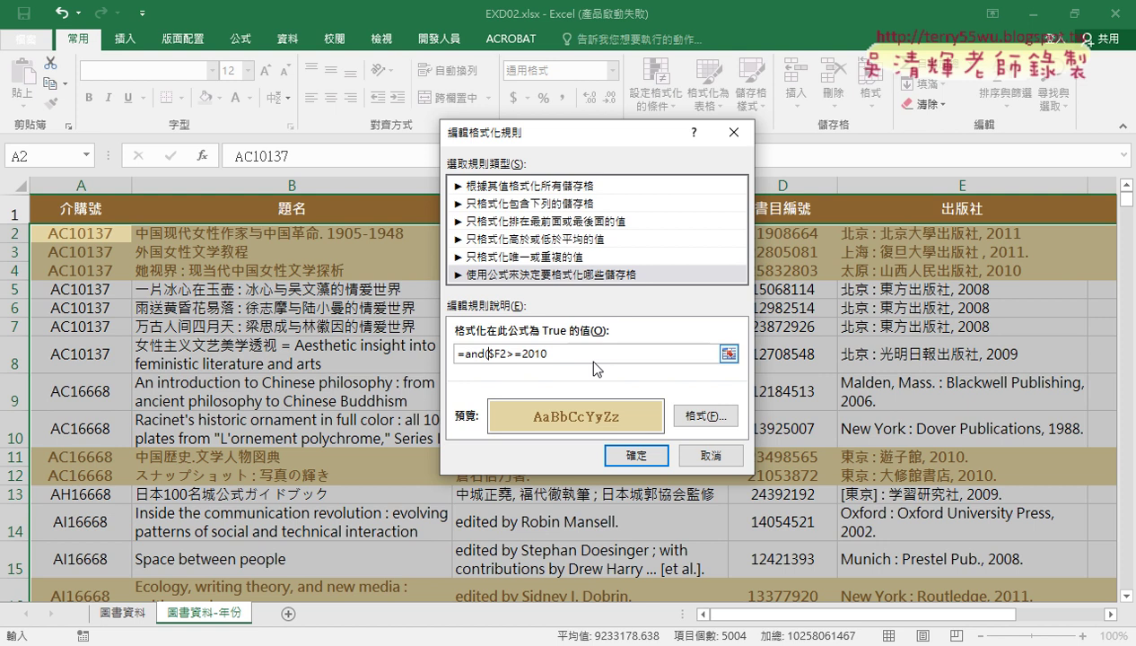
drag(490, 354, 546, 354)
click(560, 355)
text(,)
text($A)
text(2)
click(553, 353)
text(righ)
text(t)
text(($A2)
text(,4)
text())
text(="")
- Complete the formula as =and($F2>=2010,right($A2,4)="6668") and confirm the edited rule
click(619, 355)
text(666)
text(8)
click(668, 355)
text())
drag(490, 352, 464, 352)
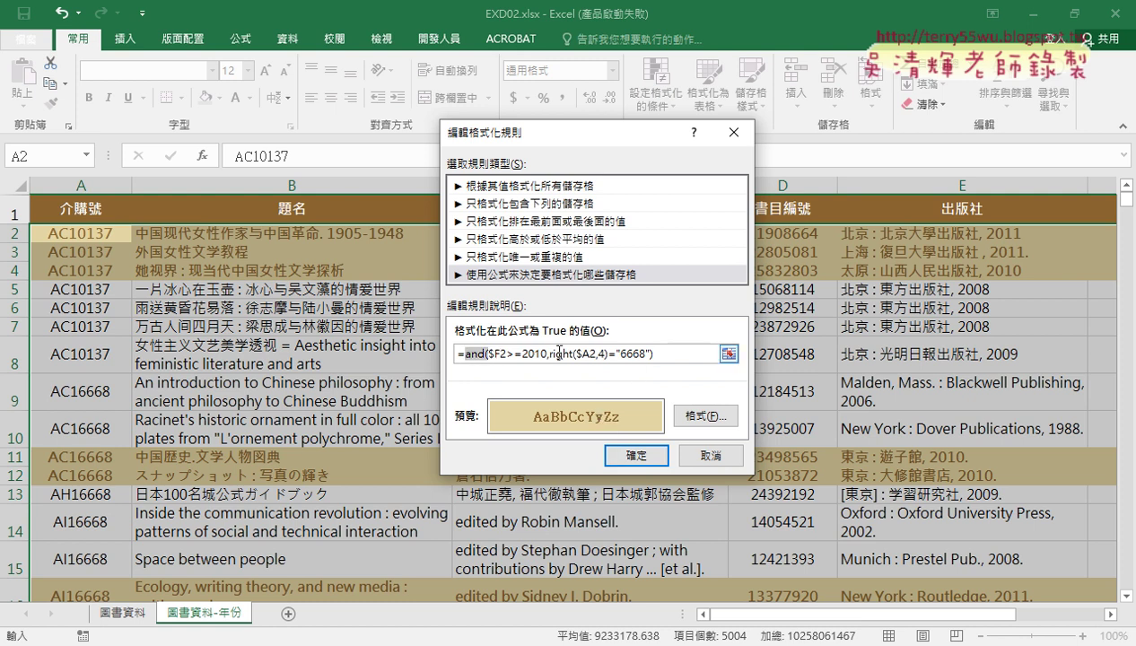
click(505, 353)
click(548, 356)
text(,)
drag(553, 357, 648, 357)
click(729, 354)
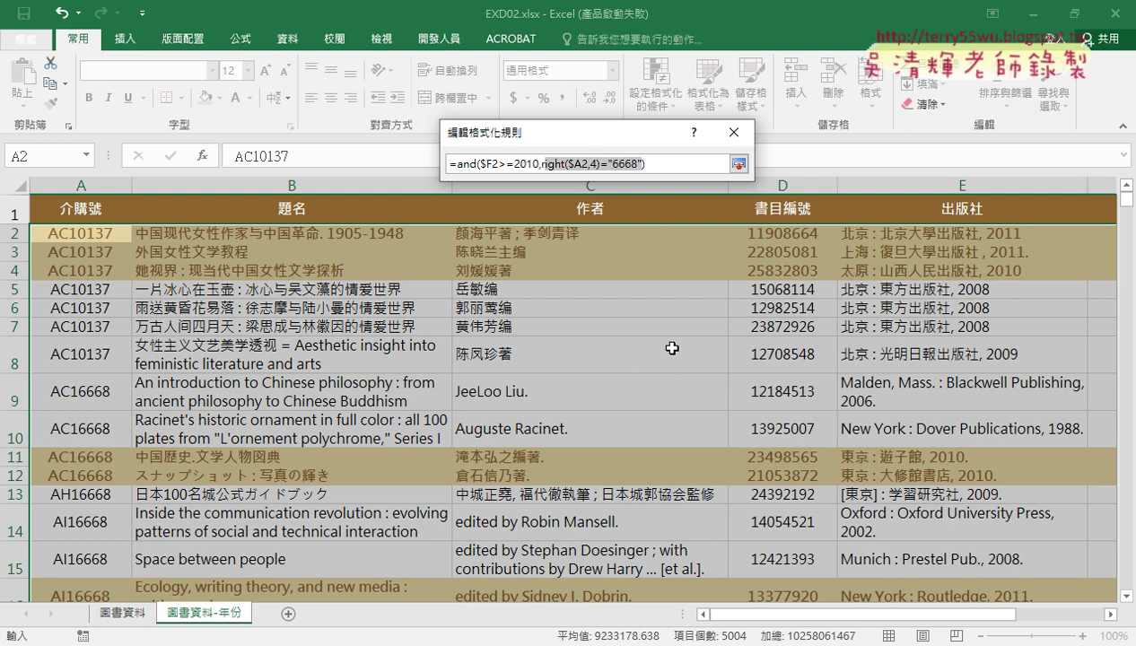
click(737, 163)
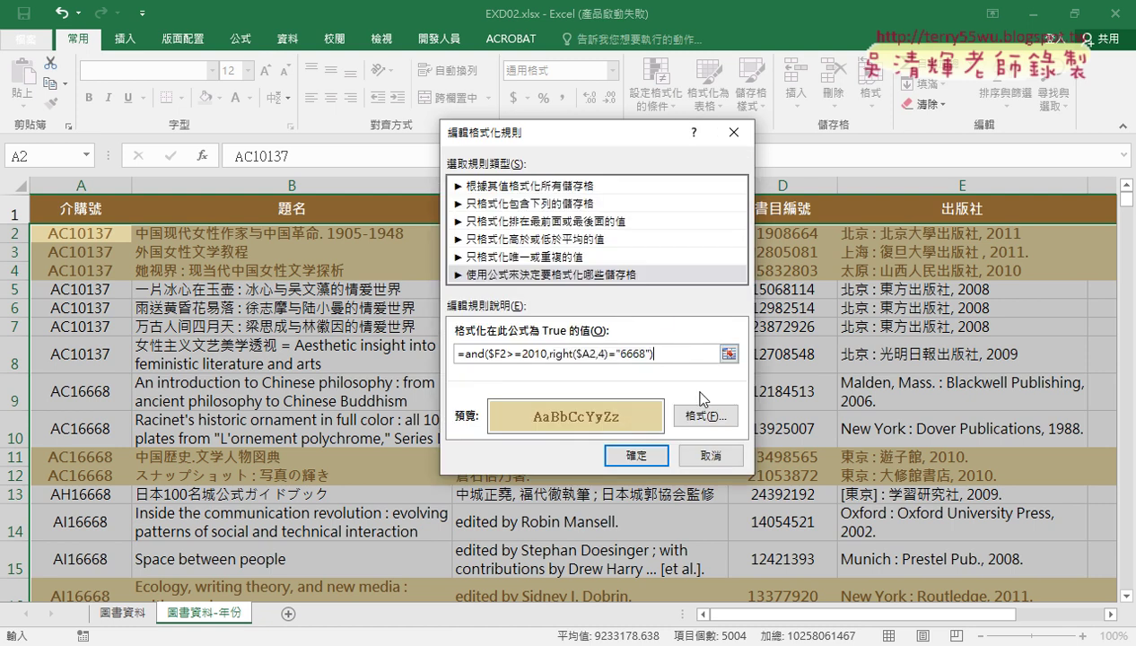
click(639, 454)
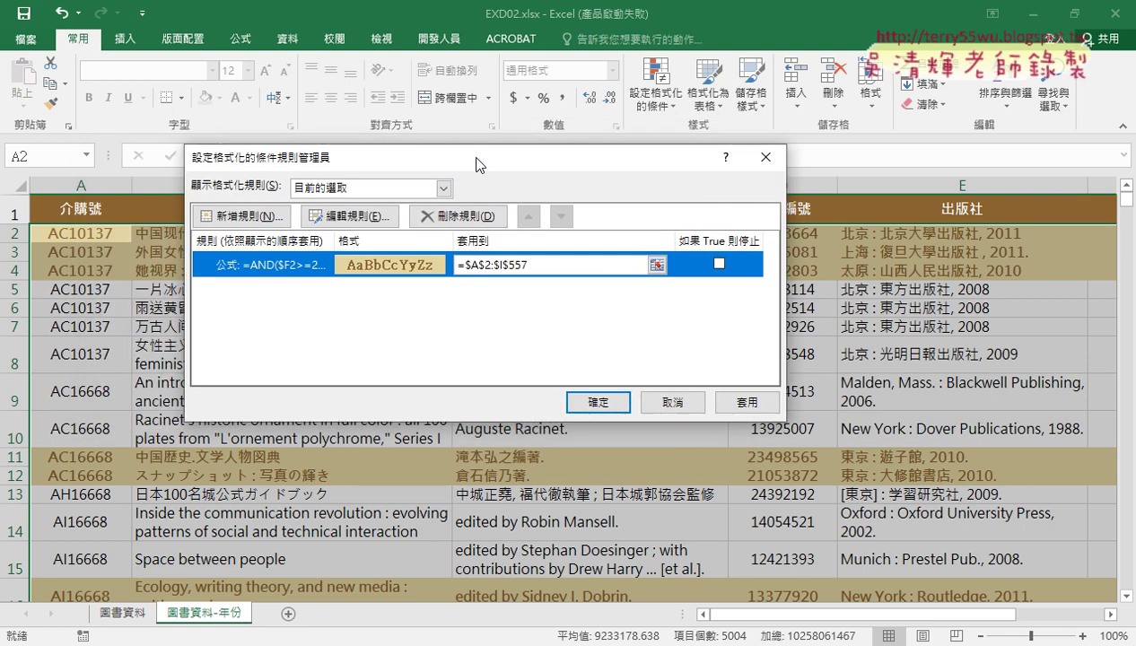
- Apply the revised year-and-6668 rule to A2:I557, which removes the shading from the AC10137 rows
drag(382, 169, 603, 160)
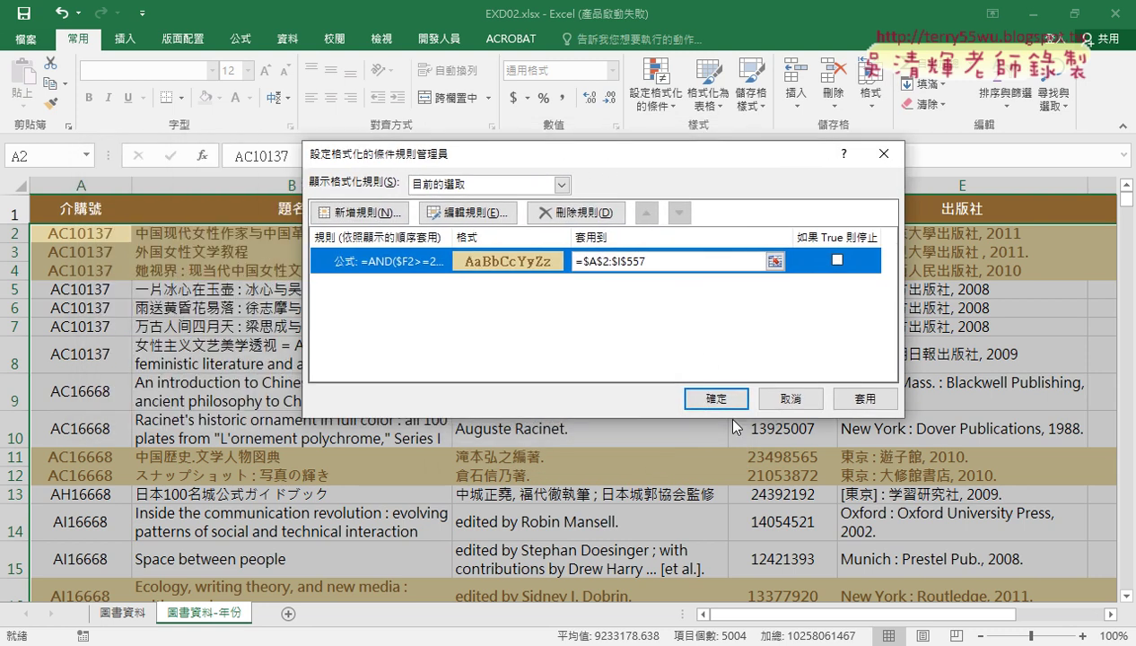
click(864, 402)
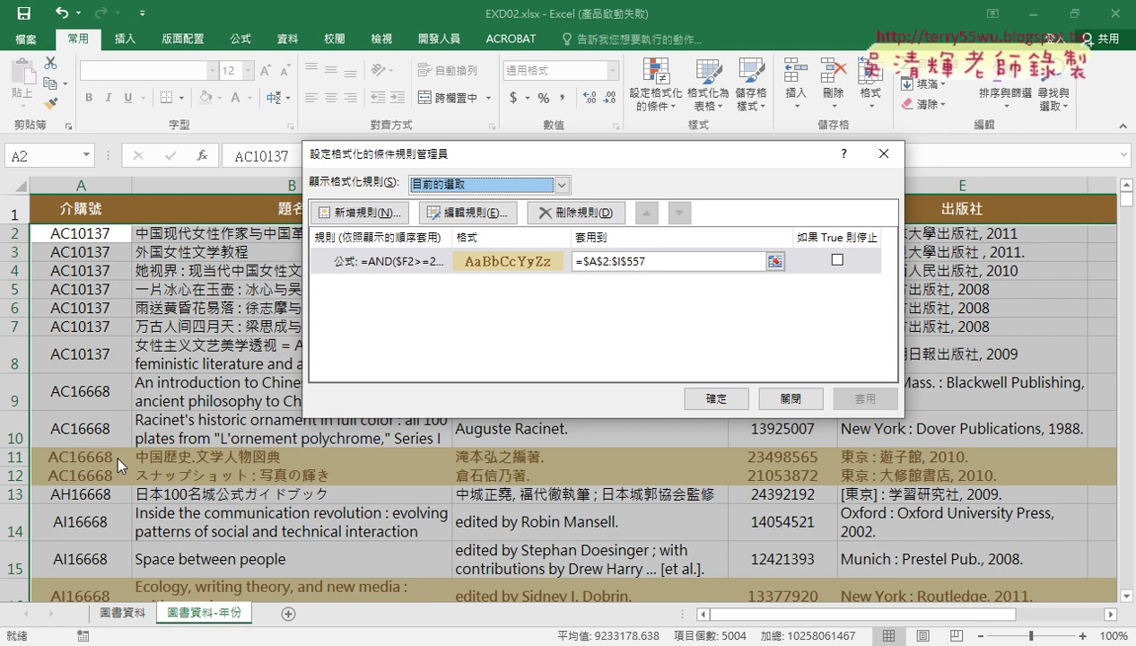
key(alt+Tab)
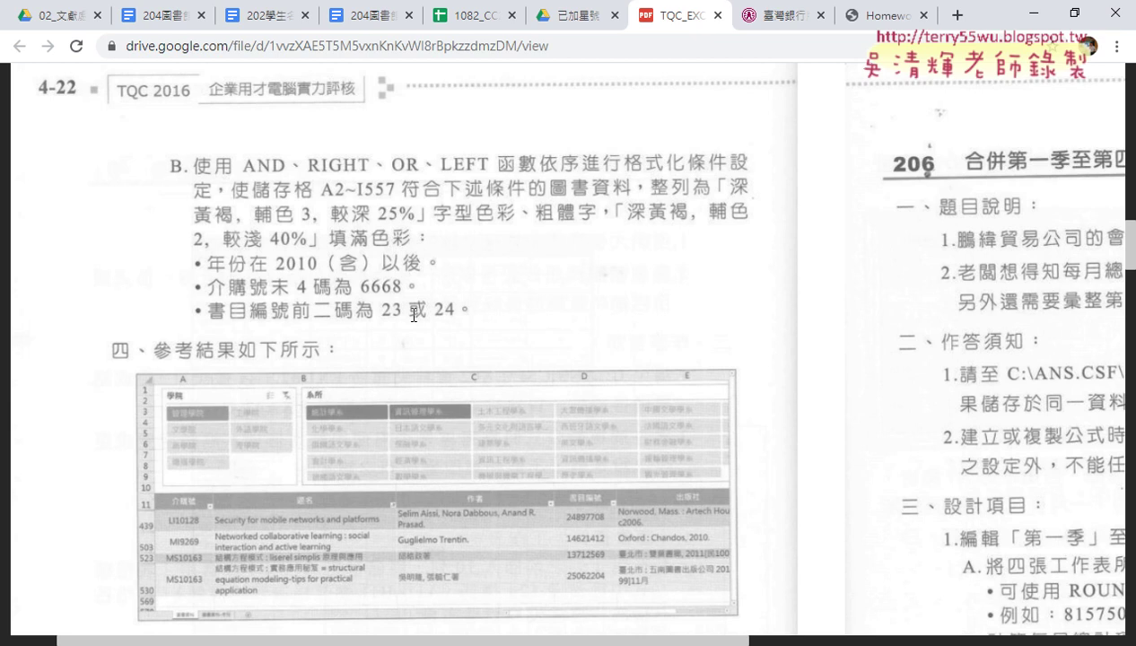
click(1034, 14)
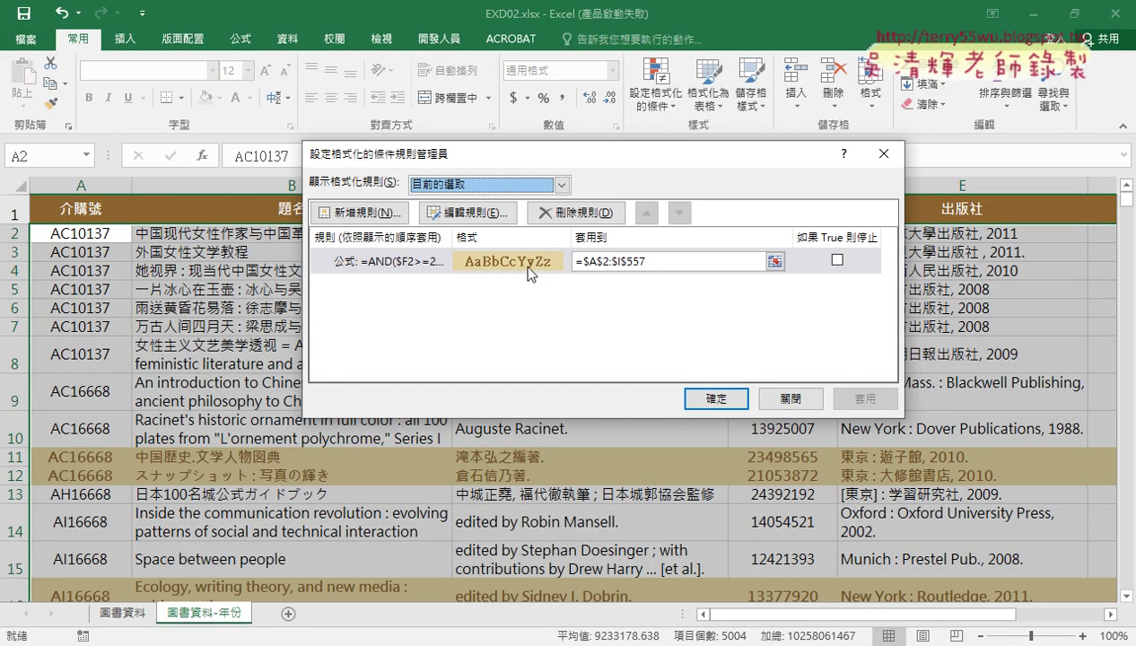
- Append LEFT($D2,2)="23" as a third condition inside the rule's AND() formula
double_click(501, 259)
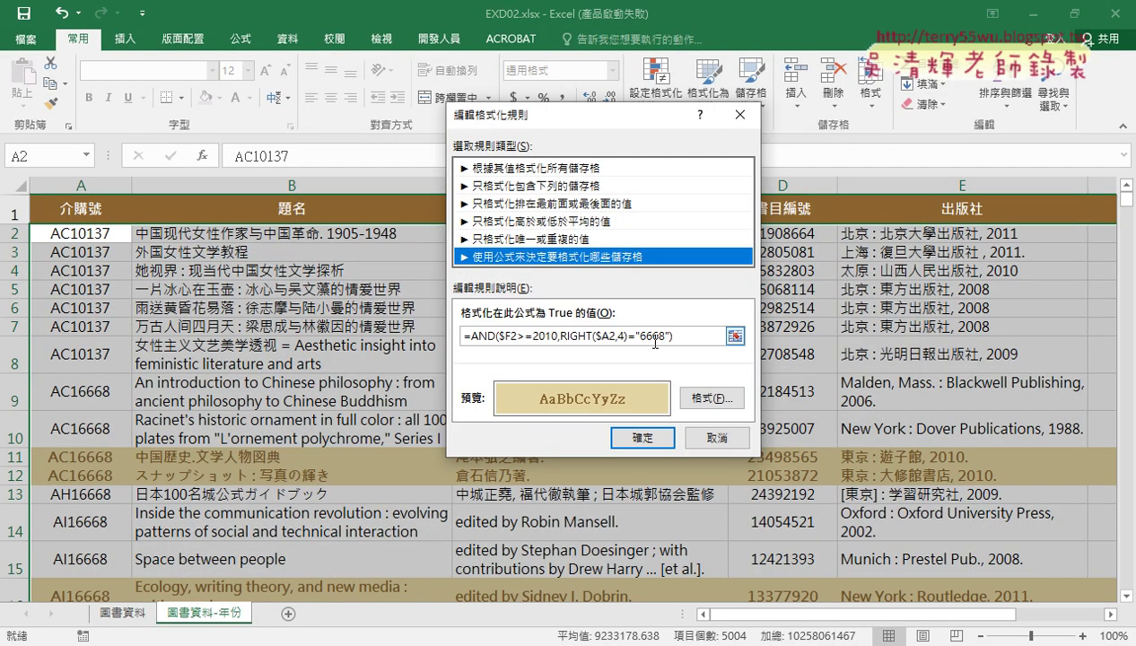
click(681, 341)
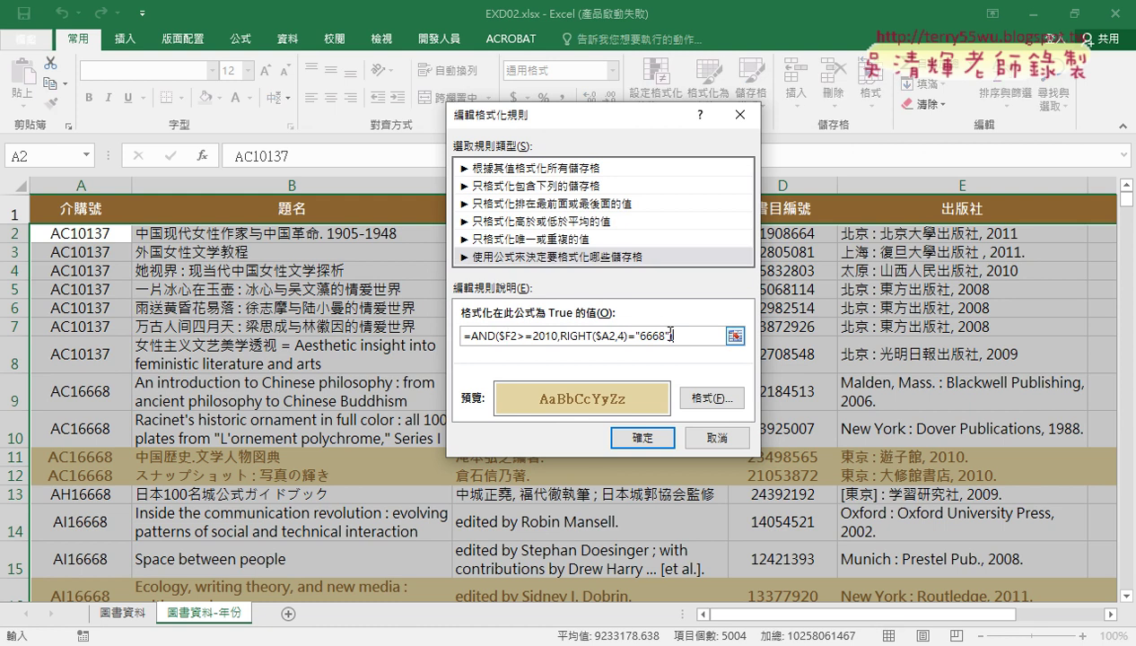
click(668, 336)
text(,)
drag(601, 126, 470, 130)
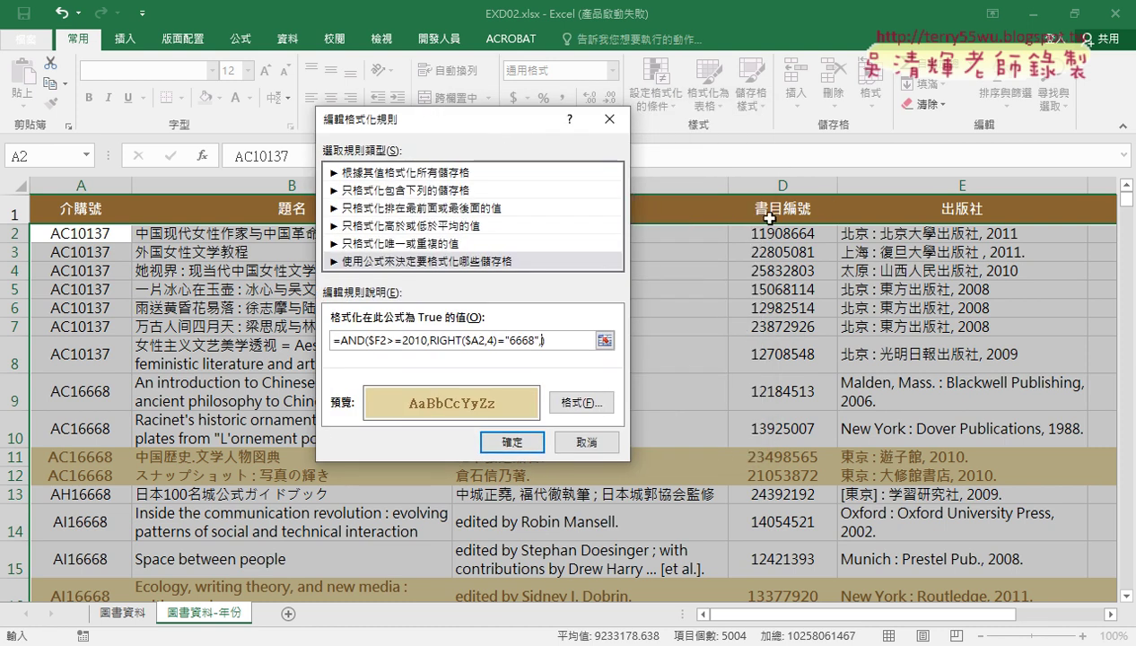
text(l)
text(eft)
text(()
text($)
text(D)
text(2,2)
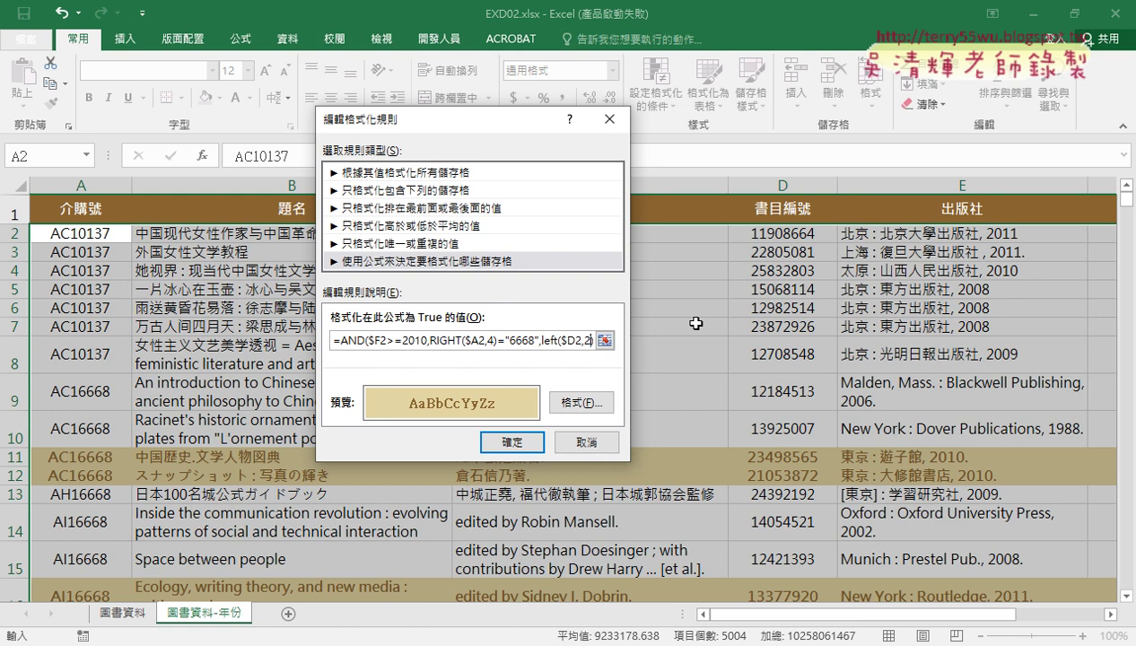
text(+$B$)
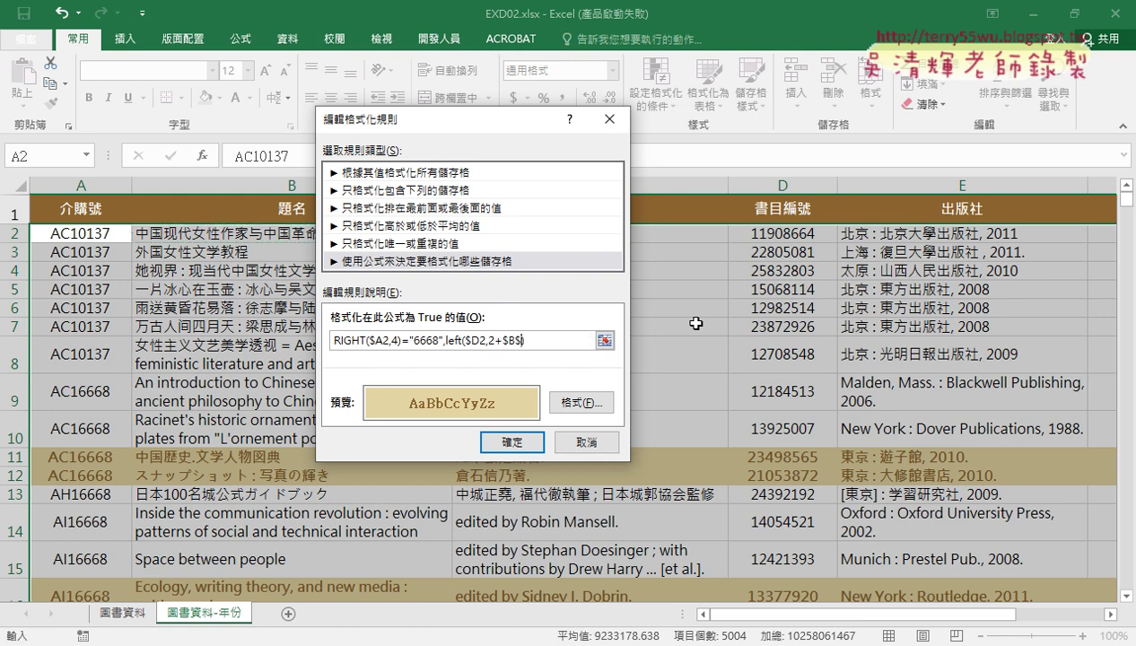
key(BackSpace)
key(BackSpace)
key(BackSpace)
key(BackSpace)
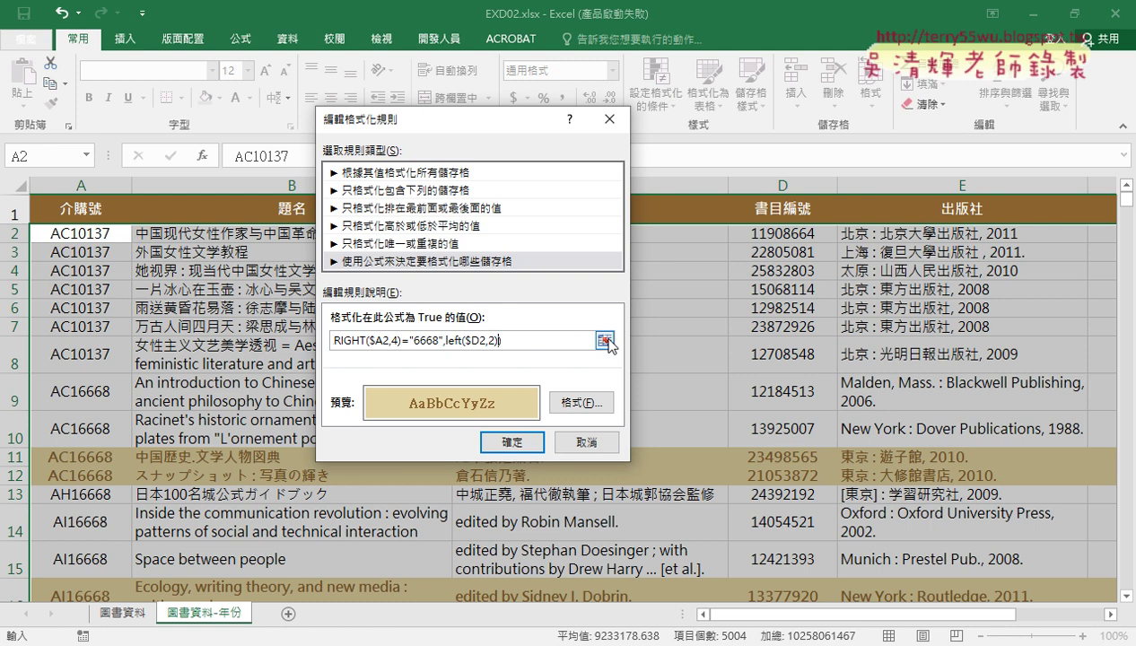
text(=""))
text(23)
- Confirm the edited rule and apply it, leaving row 11 as the only visible shaded row
drag(444, 341, 526, 341)
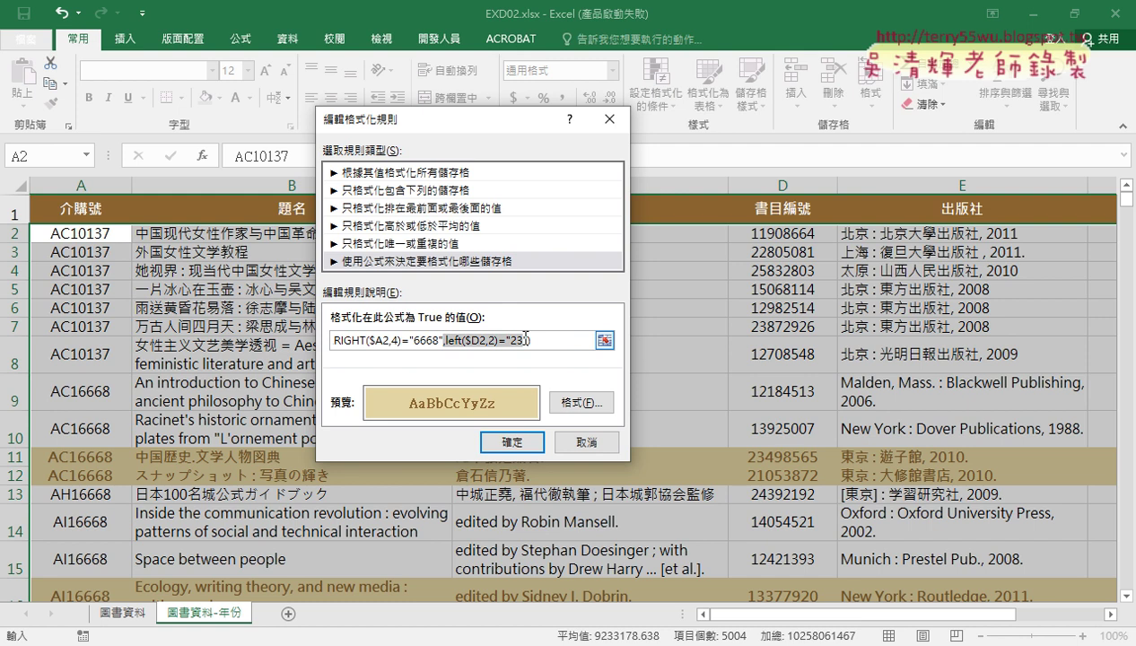
click(503, 443)
click(875, 400)
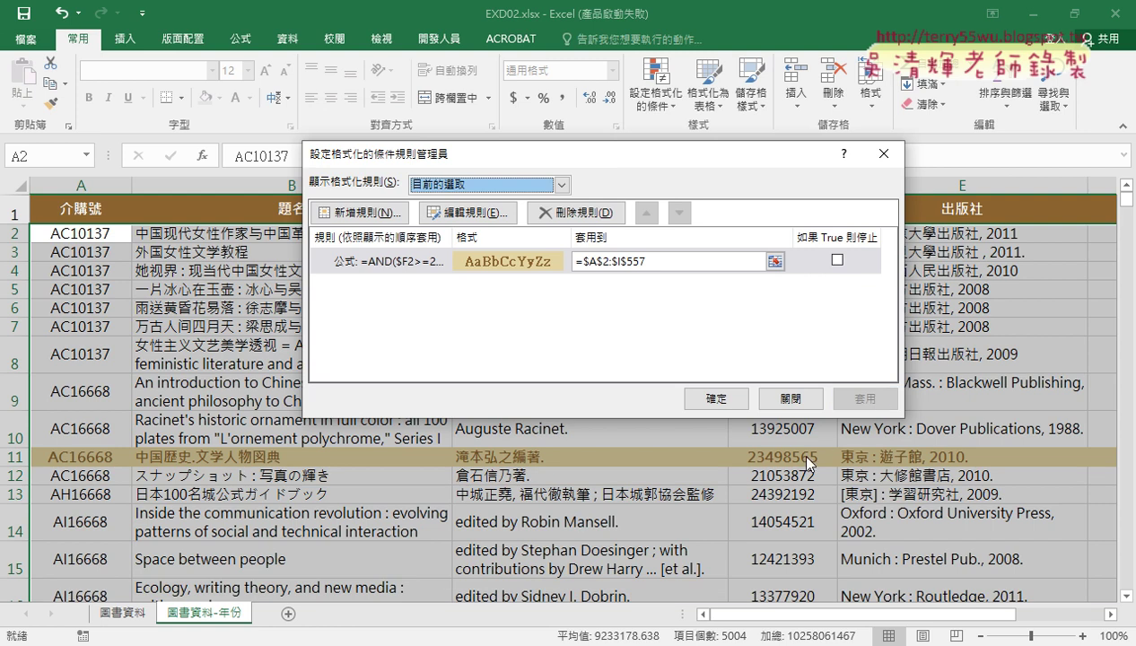
- Reopen the formula rule and copy its LEFT($D2,2)="23" condition
click(536, 263)
click(441, 219)
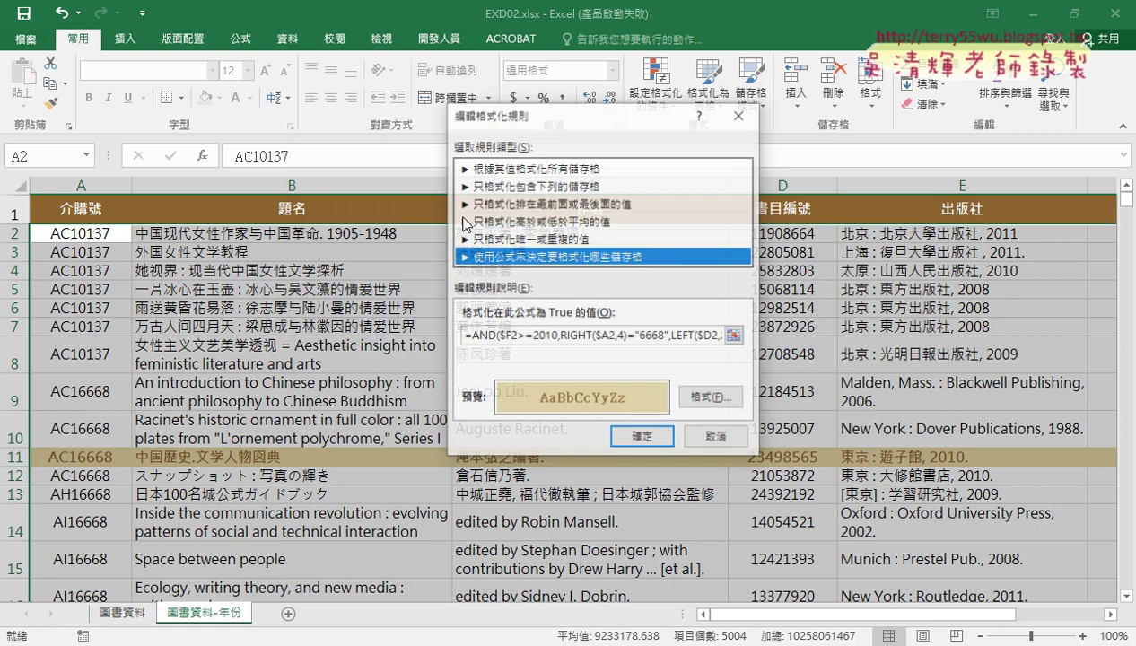
click(686, 341)
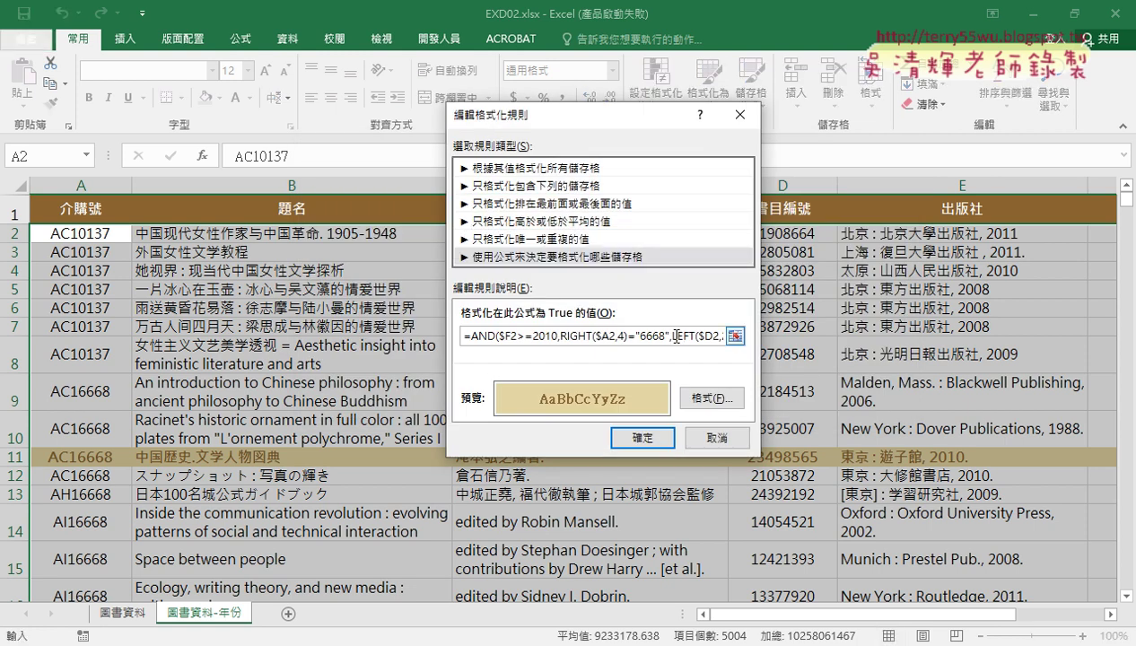
drag(673, 337, 805, 337)
click(692, 337)
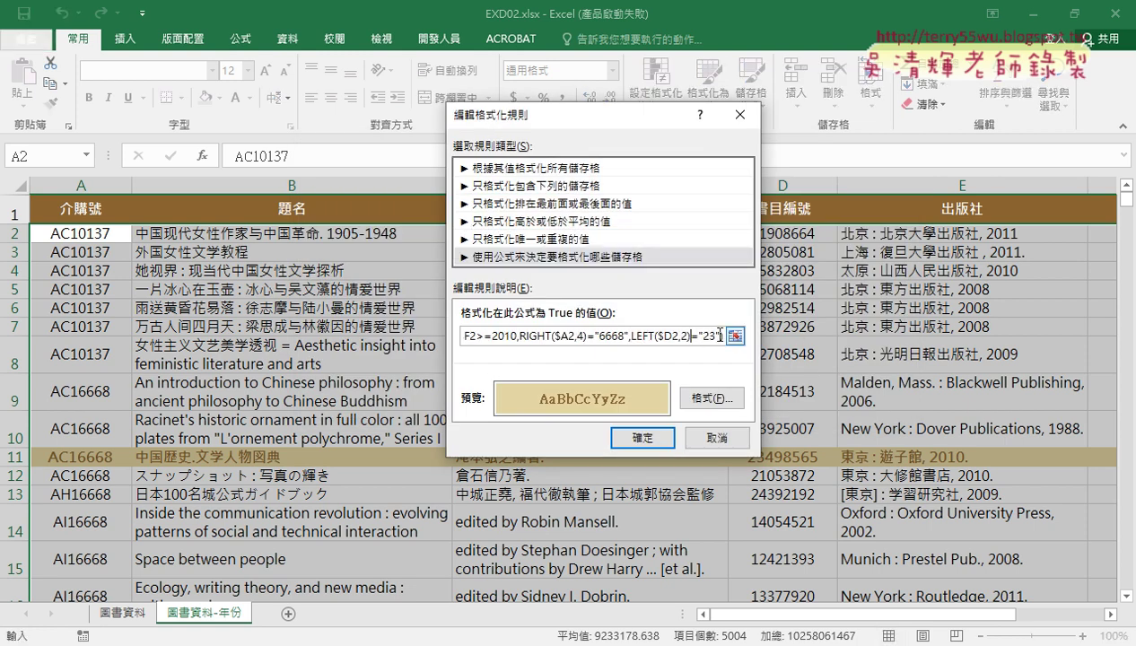
drag(692, 339, 634, 337)
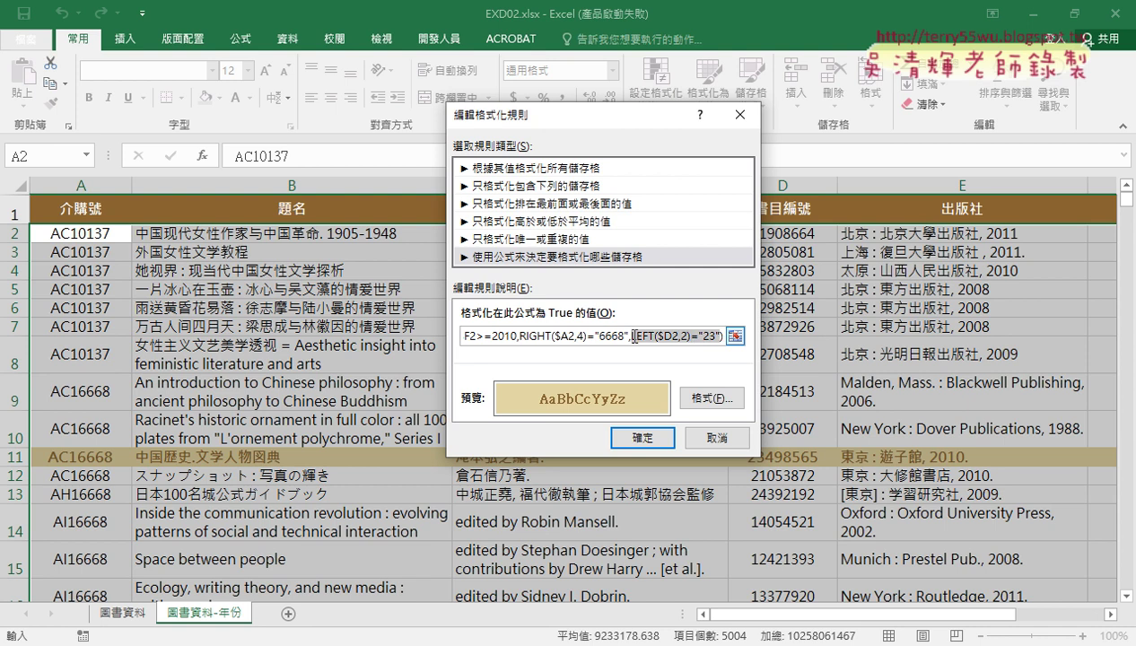
click(635, 338)
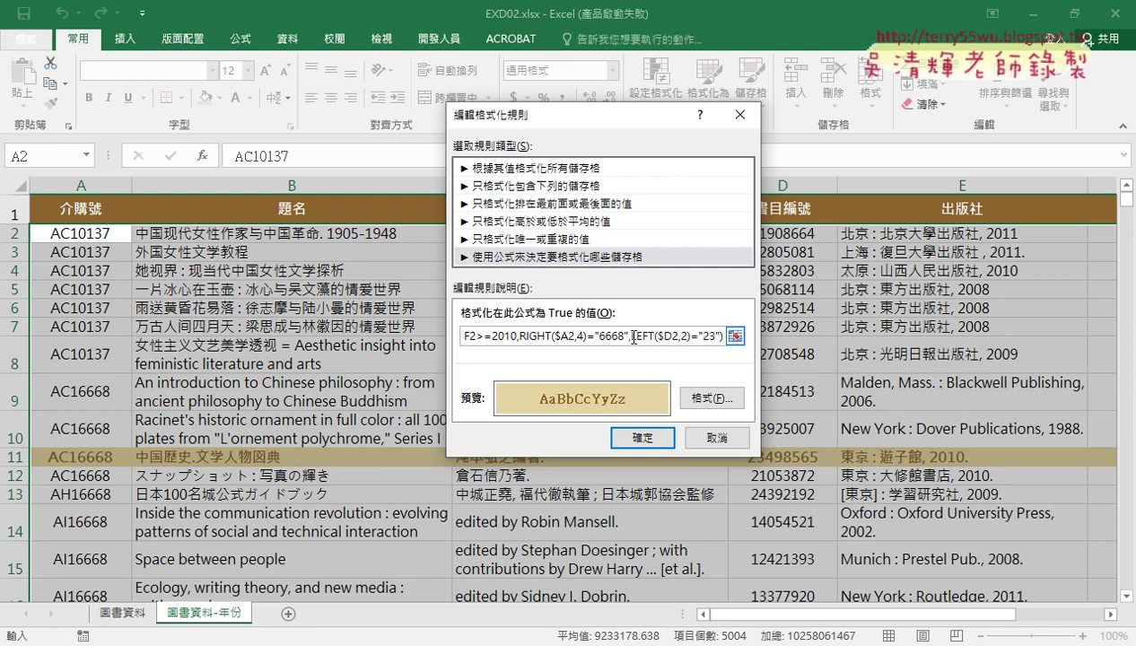
drag(632, 338, 718, 338)
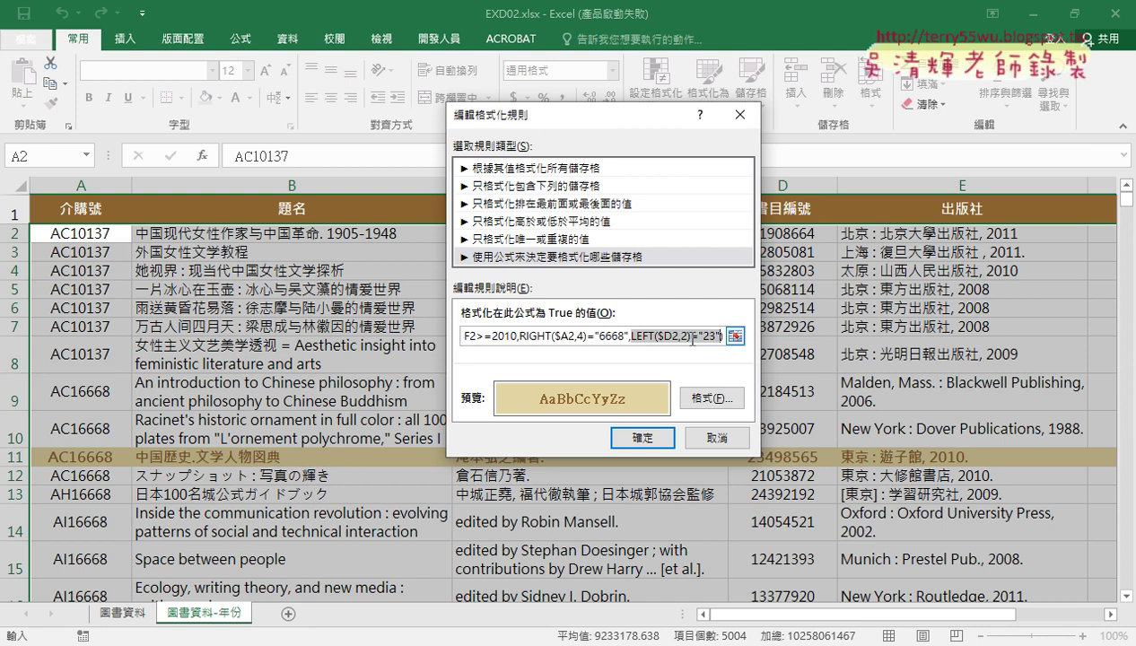
key(ctrl+c)
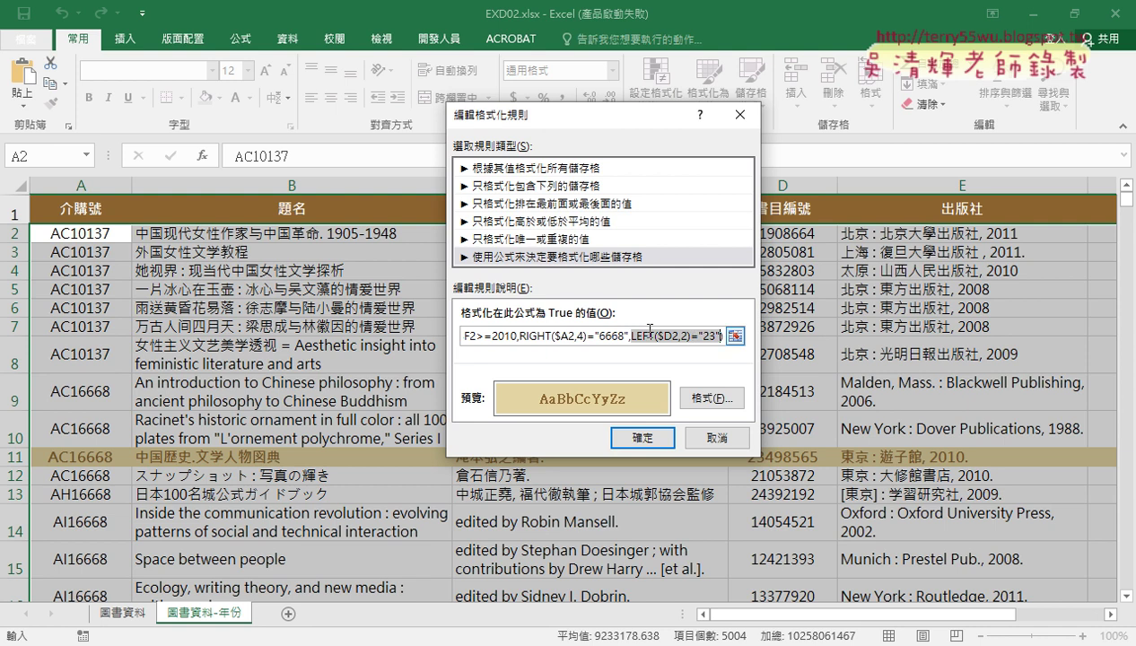
- Wrap the condition in OR() with a second LEFT($D2,2)="24" test and confirm the rule
key(Left)
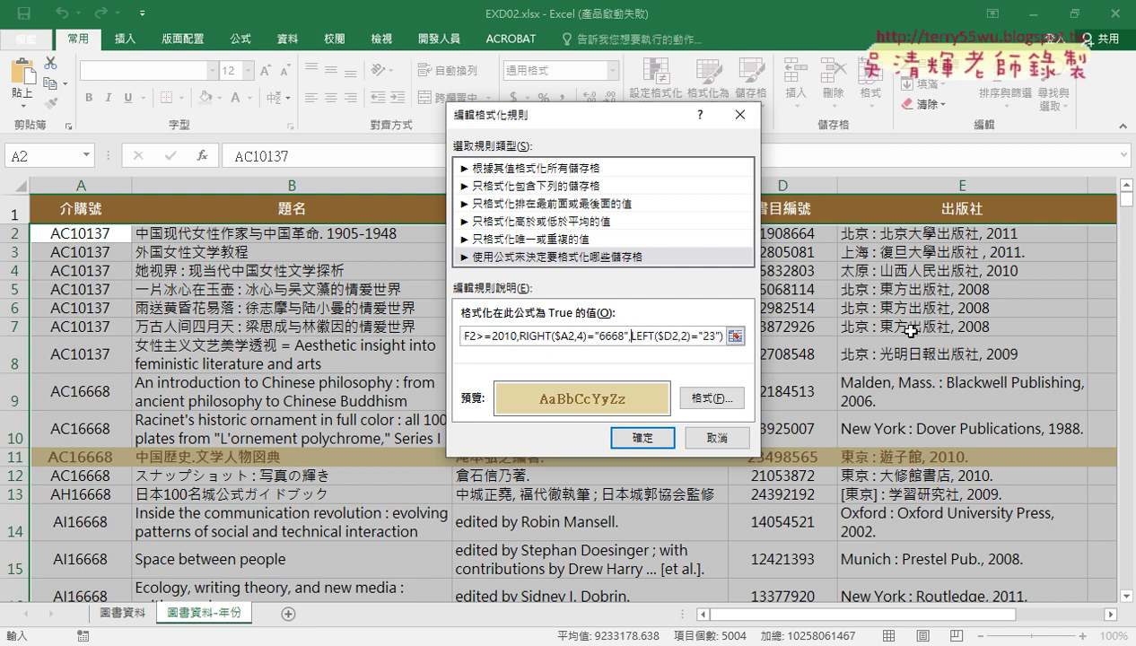
text(o)
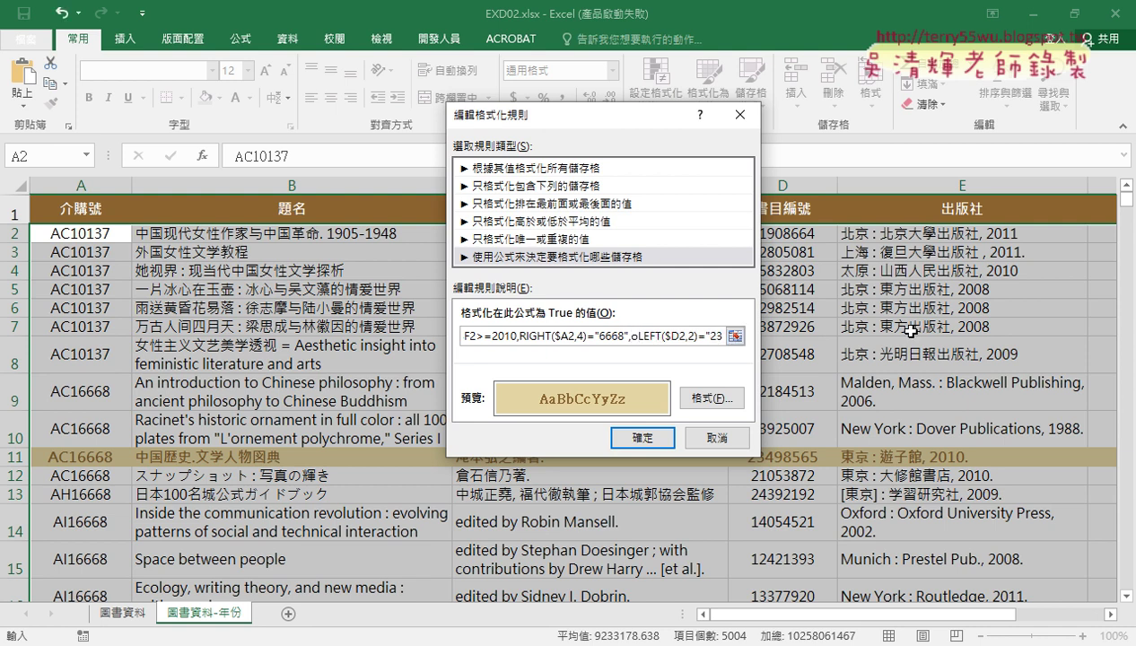
text(r()
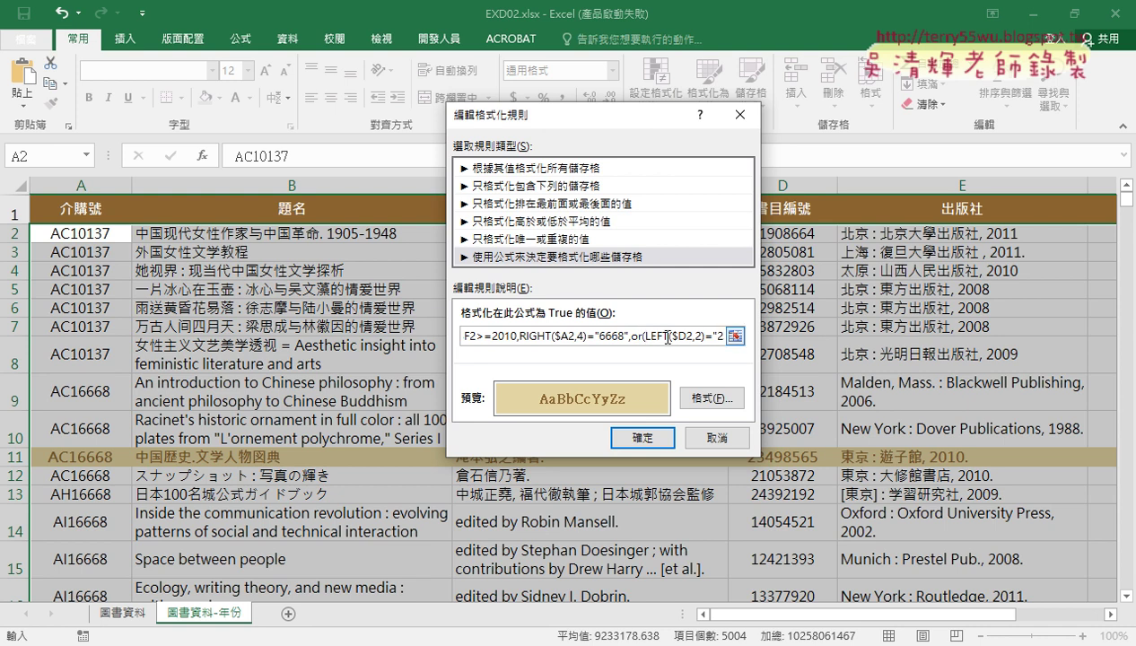
drag(665, 334, 748, 341)
click(721, 335)
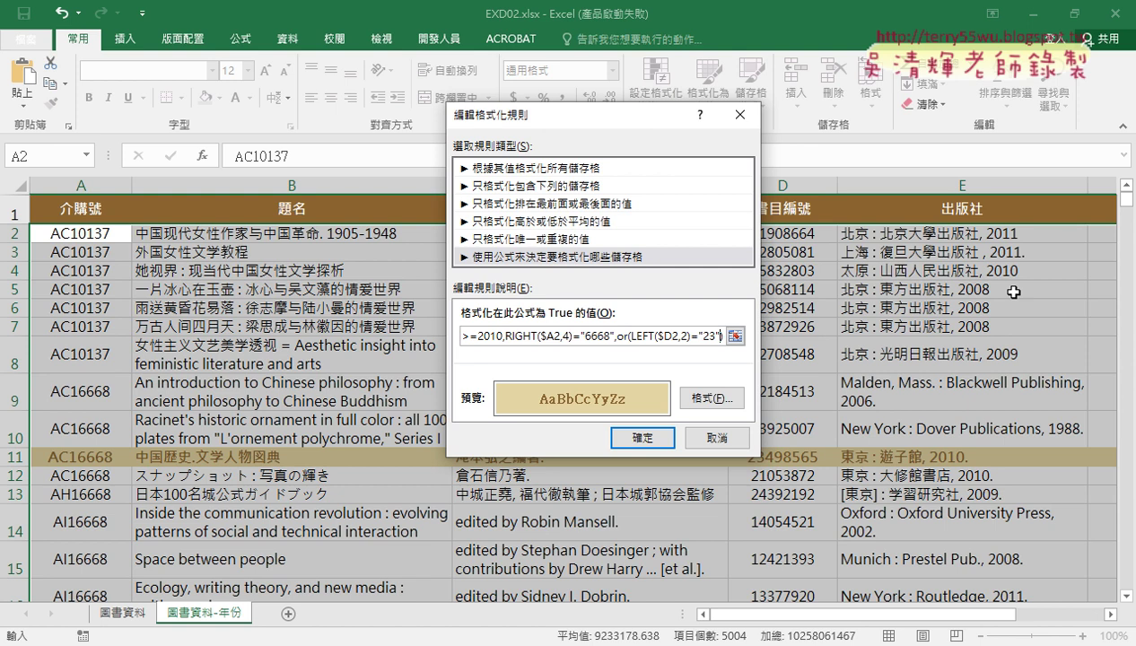
text(,)
key(ctrl+v)
text())
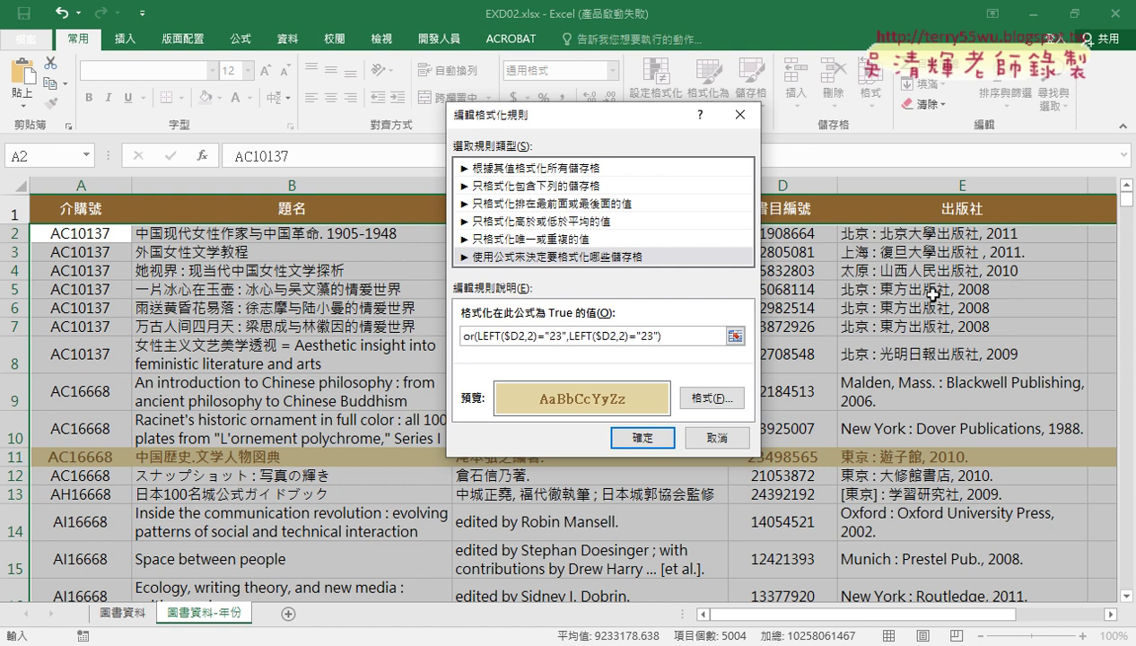
click(650, 336)
text(4)
key(Right)
key(Right)
click(648, 446)
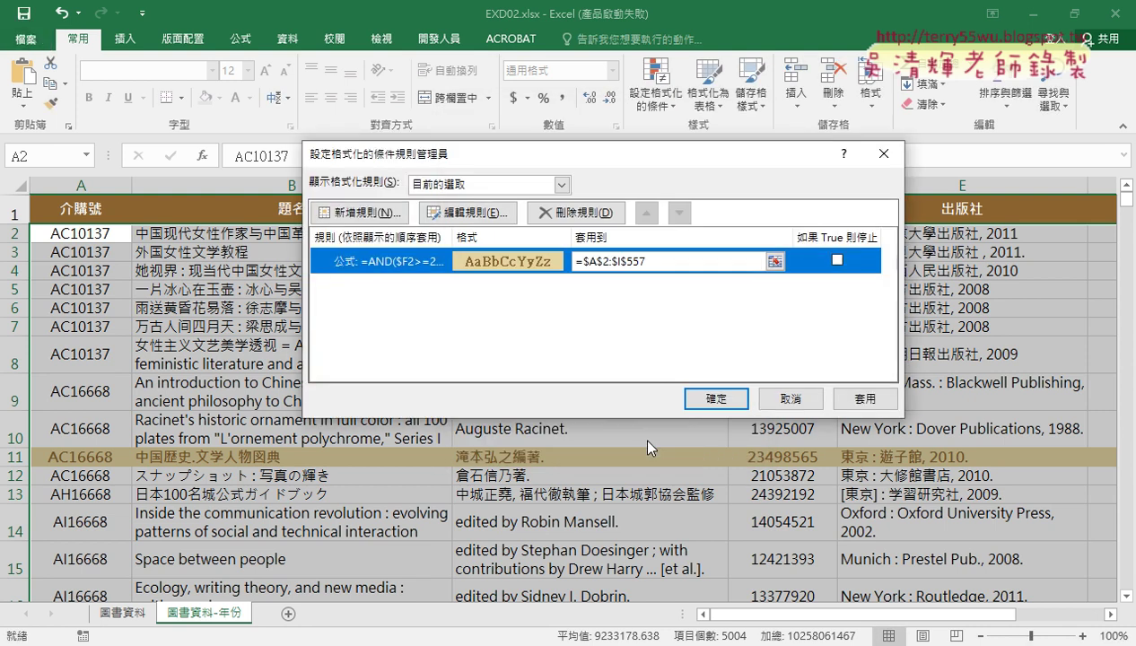
- Apply the 23-or-24 rule, copy its complete formula, and switch to Chrome
click(867, 407)
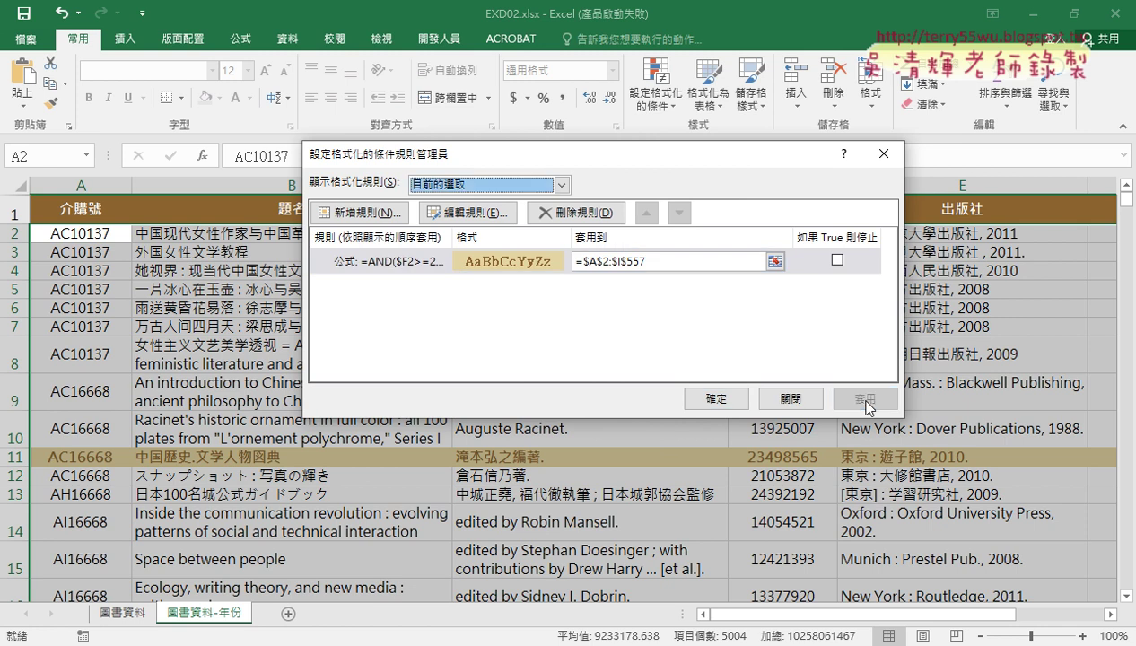
double_click(512, 259)
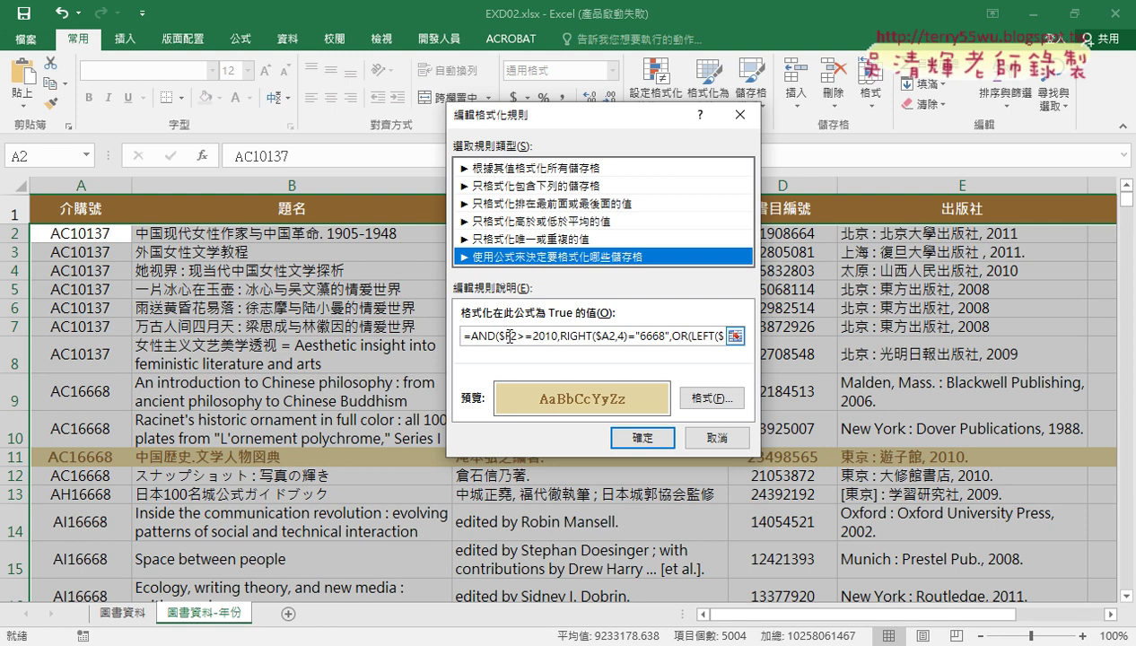
drag(466, 337, 840, 350)
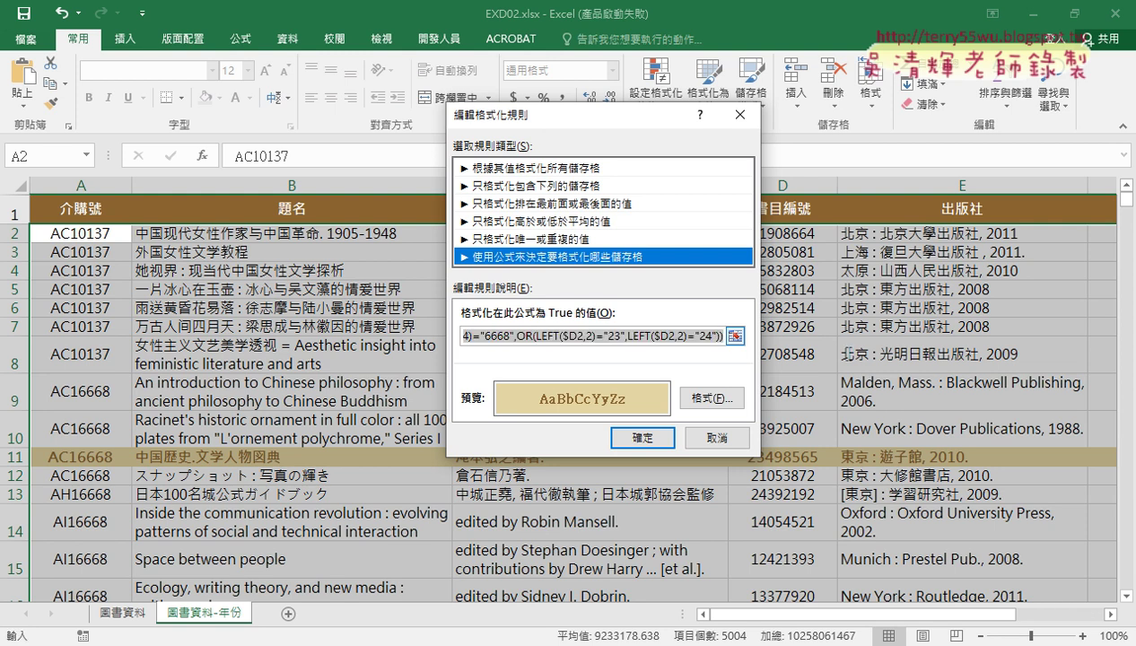
click(619, 341)
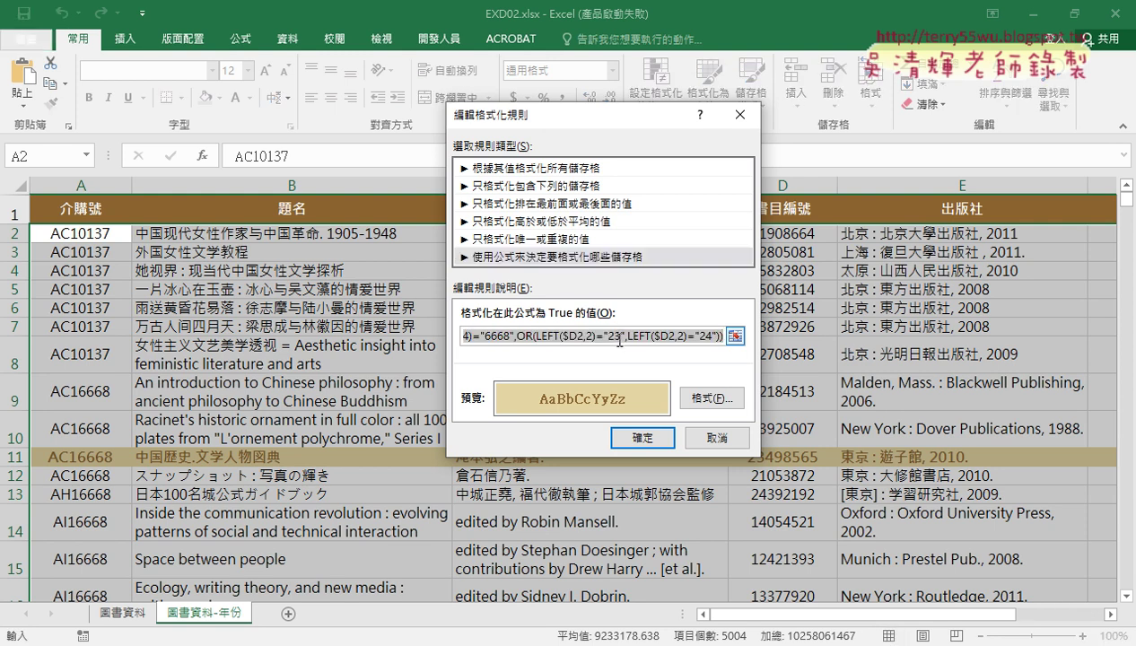
right_click(620, 341)
click(650, 371)
key(alt+Tab)
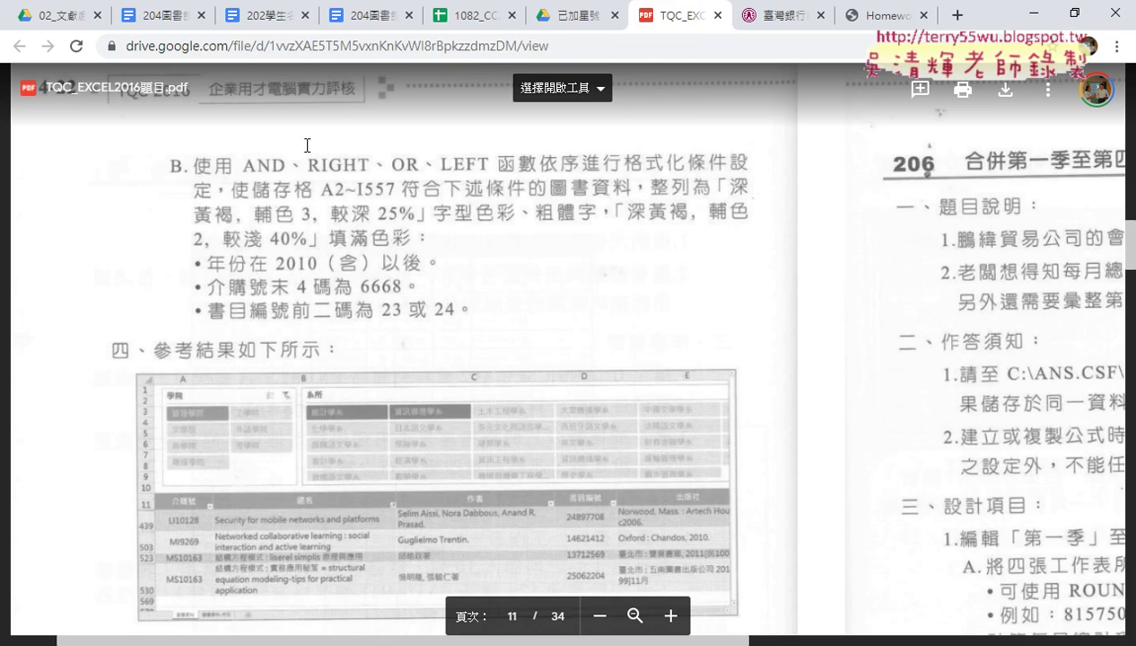
- Paste =AND($F2>=2010,RIGHT($A2,4)="6668",OR(...)) on a new line below End Sub in 204圖書館理VBA
click(363, 15)
key(Return)
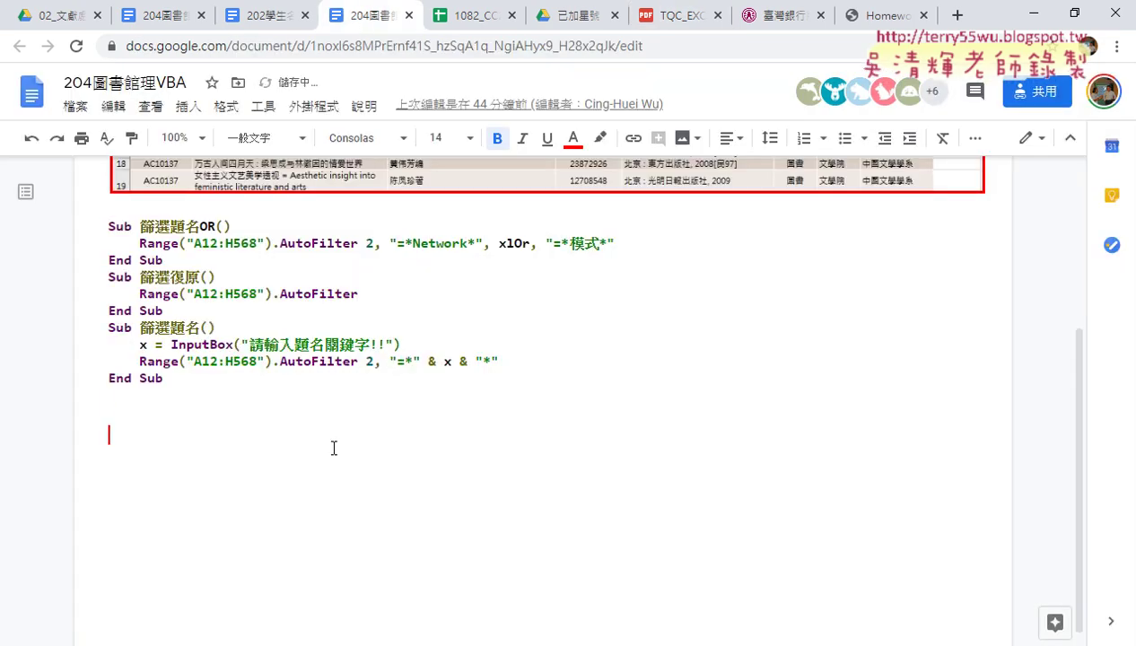
key(ctrl+v)
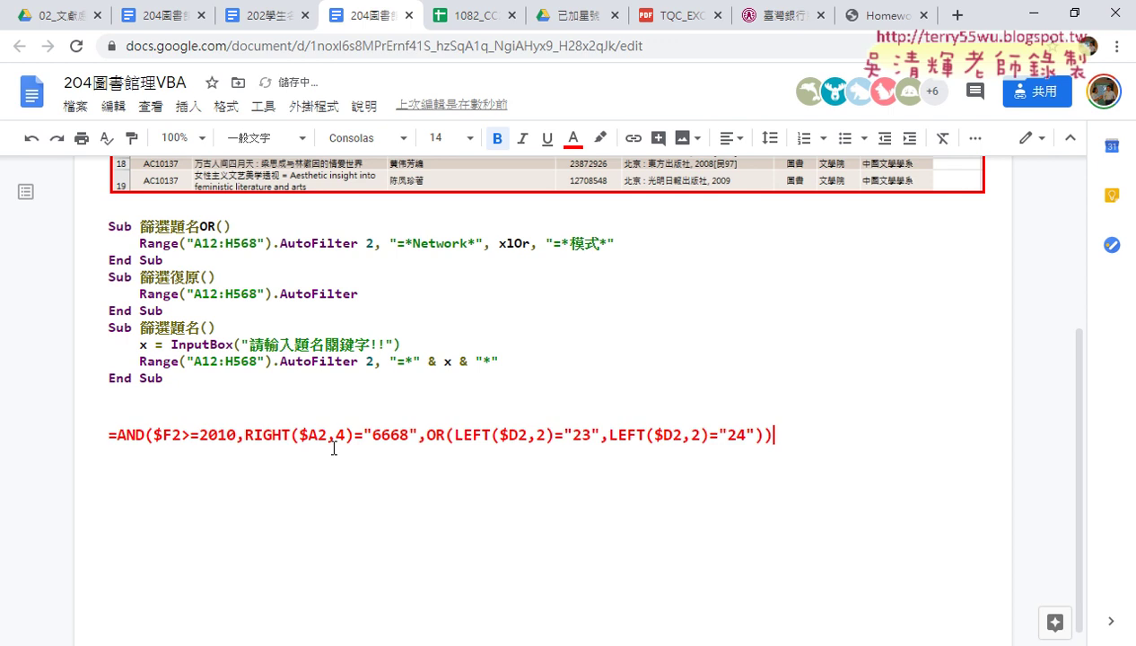